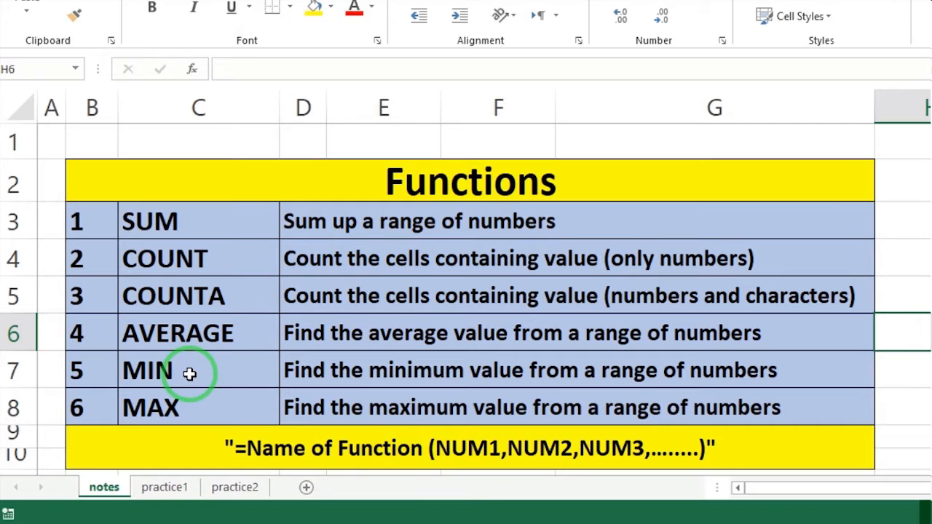
pyautogui.click(208, 228)
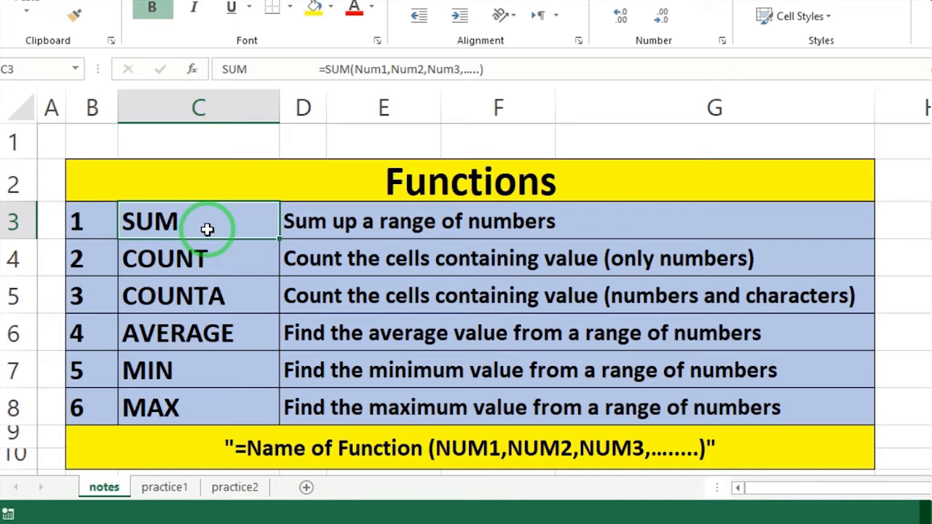
pyautogui.click(203, 263)
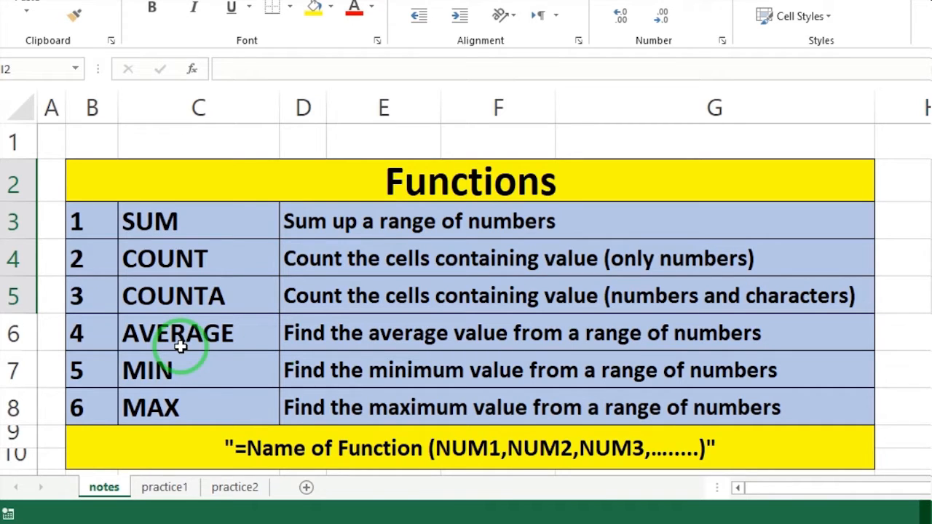
pyautogui.click(247, 367)
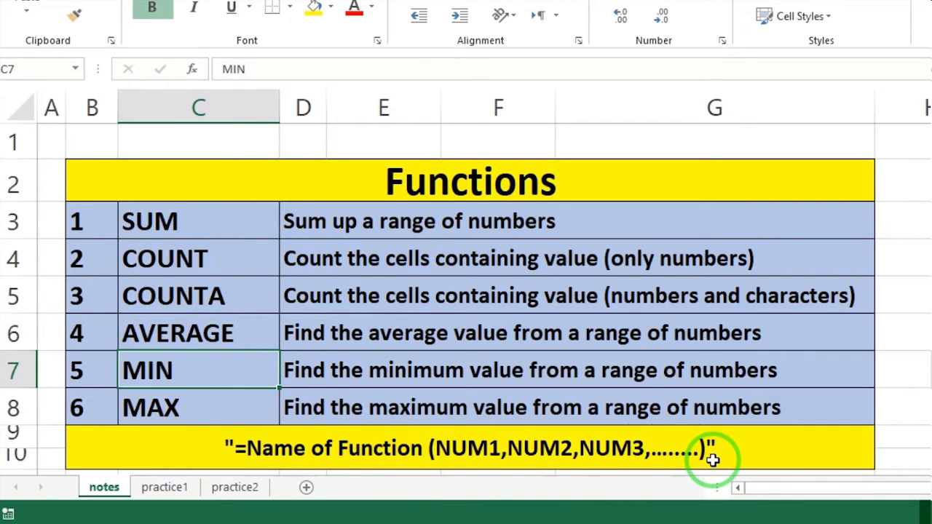
# Enter the numbers 12, 56, 78, 90, 87, 34 and 12 down column I, starting in cell I2.
pyautogui.click(647, 198)
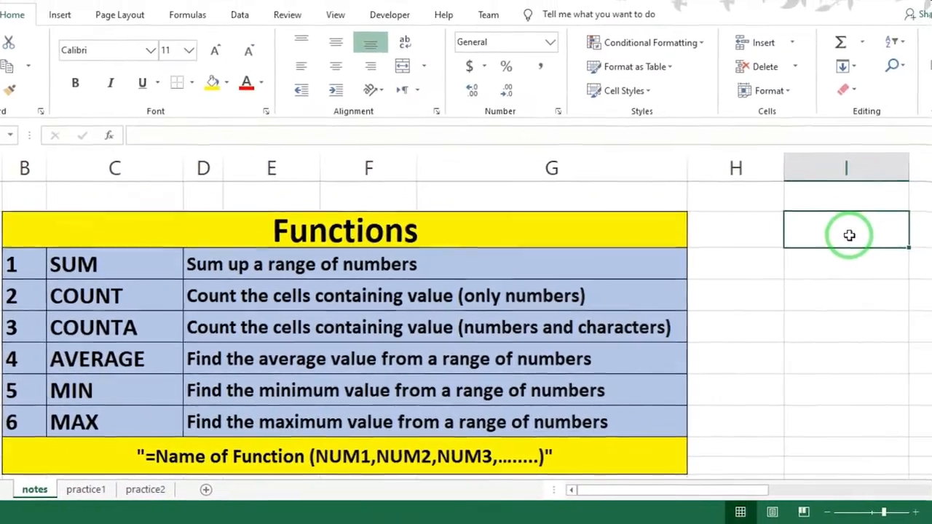
pyautogui.write('12')
pyautogui.press('Return')
pyautogui.write('56')
pyautogui.press('Return')
pyautogui.write('78')
pyautogui.press('Return')
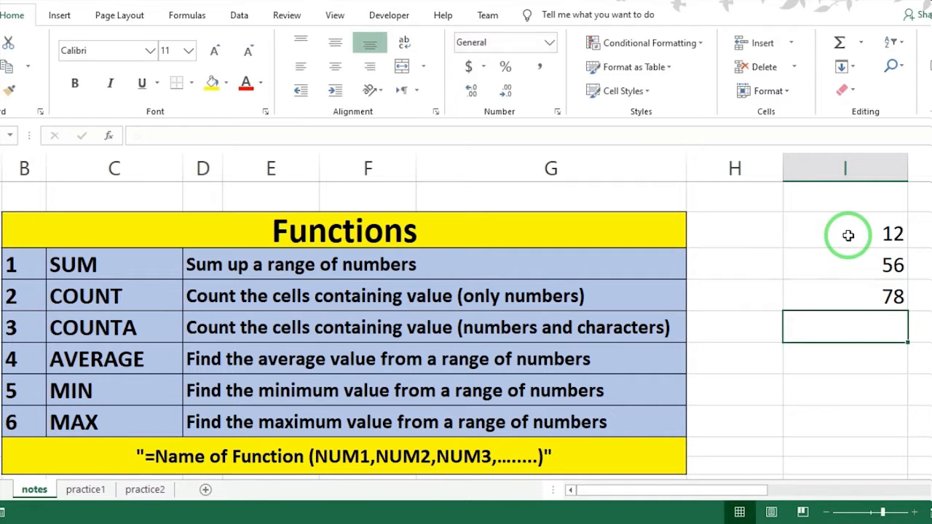
pyautogui.write('90')
pyautogui.press('Return')
pyautogui.write('87')
pyautogui.press('Return')
pyautogui.write('34')
pyautogui.press('Return')
pyautogui.write('12')
pyautogui.press('Return')
# Add up the numbers in I2:I8 with a SUM formula in cell H2.
pyautogui.click(743, 233)
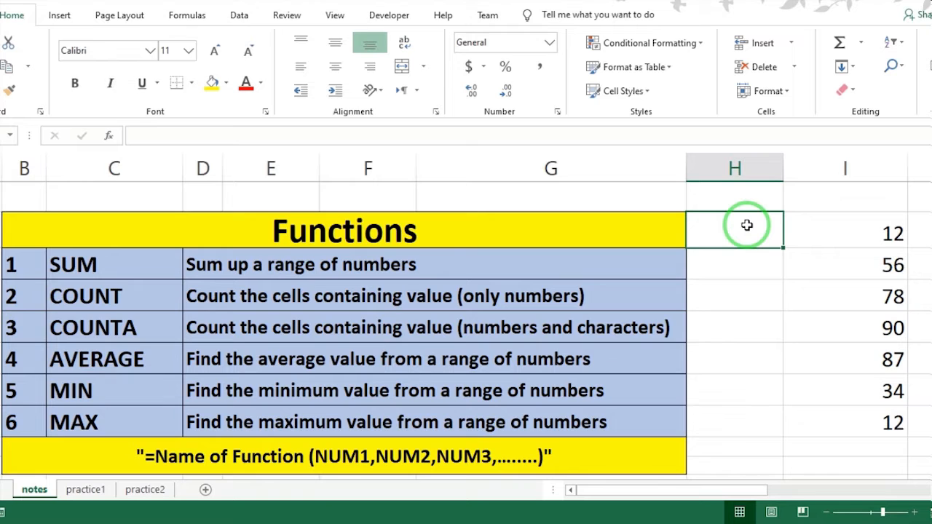
pyautogui.write('=')
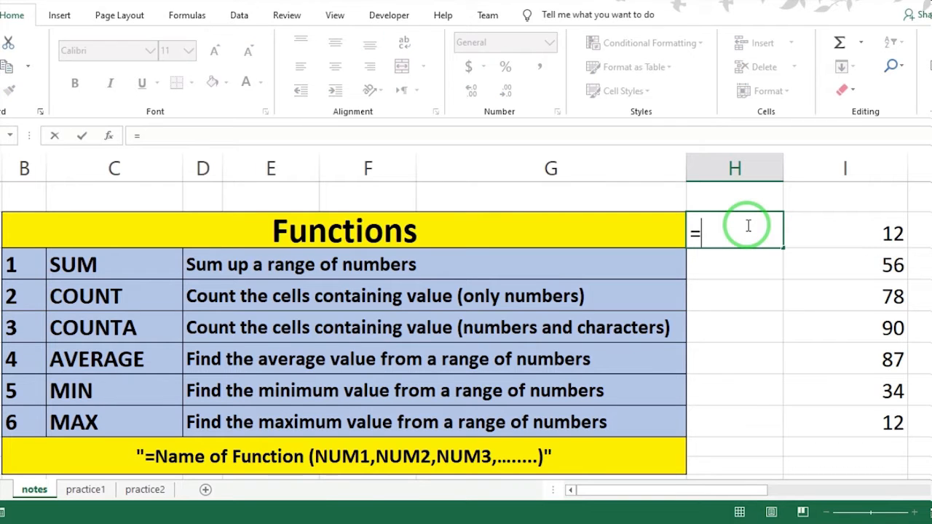
pyautogui.write('sum')
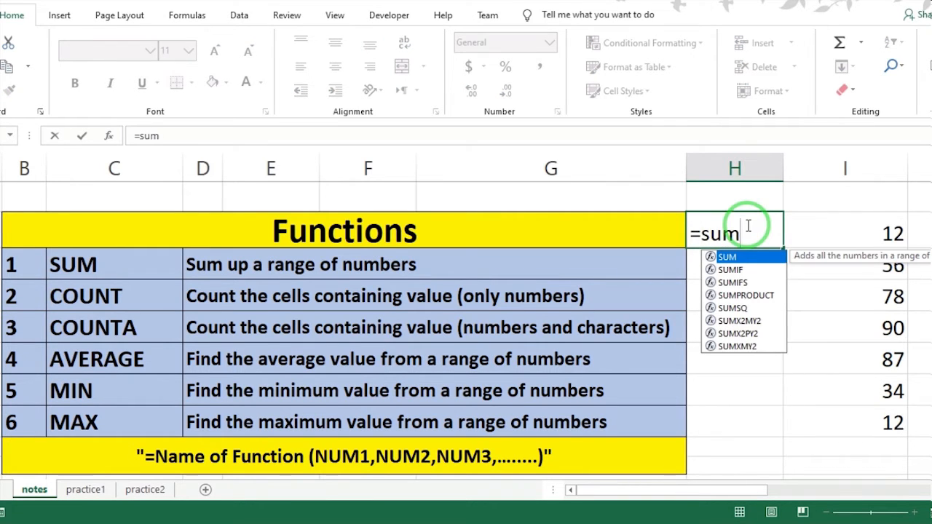
pyautogui.doubleClick(731, 258)
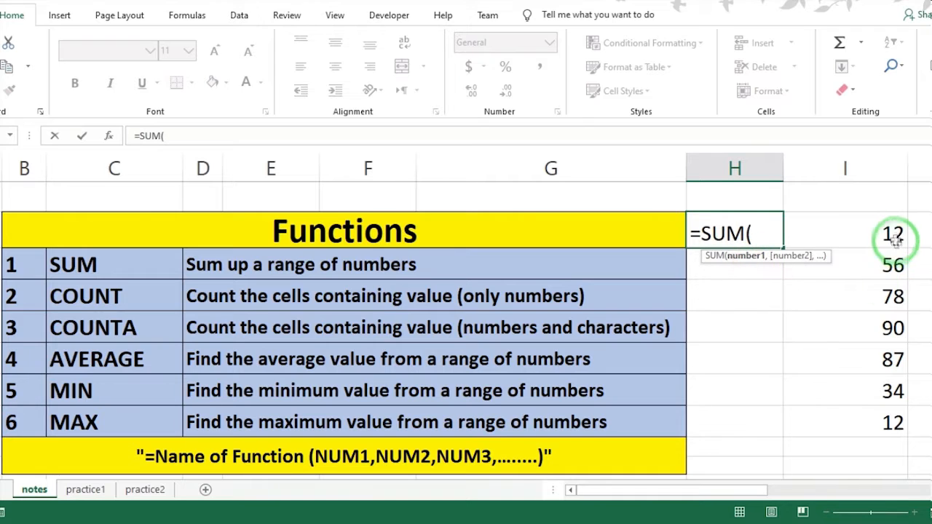
pyautogui.moveTo(896, 241); pyautogui.dragTo(879, 423)
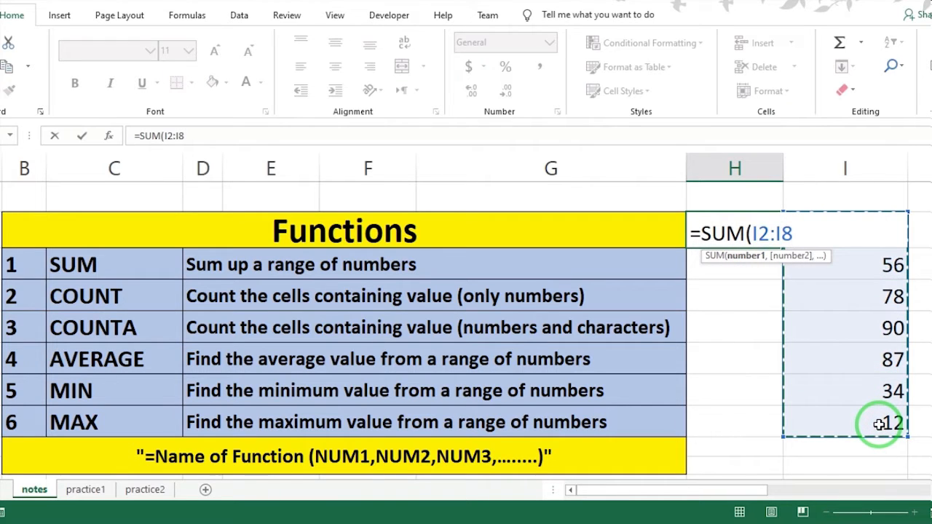
pyautogui.press('Return')
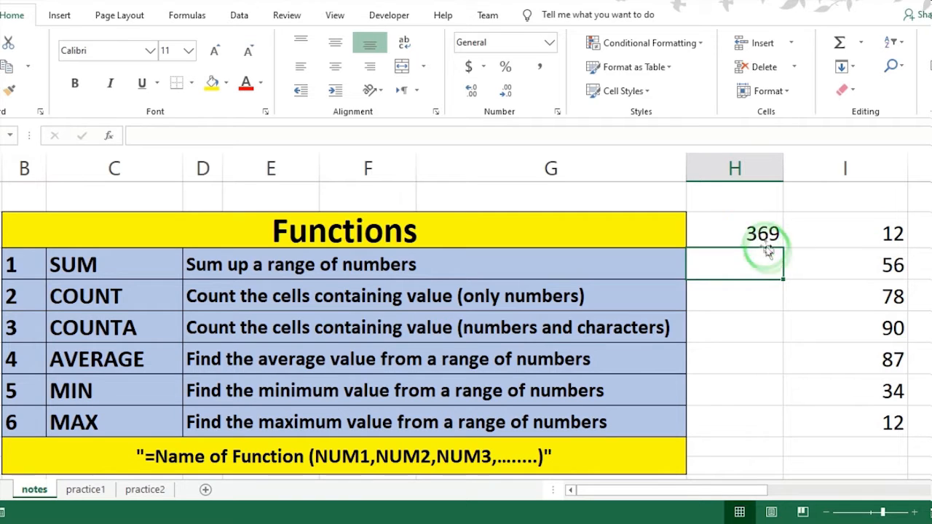
# Count the numeric cells in I2:I8 with a COUNT formula in cell H3.
pyautogui.click(805, 306)
pyautogui.click(745, 263)
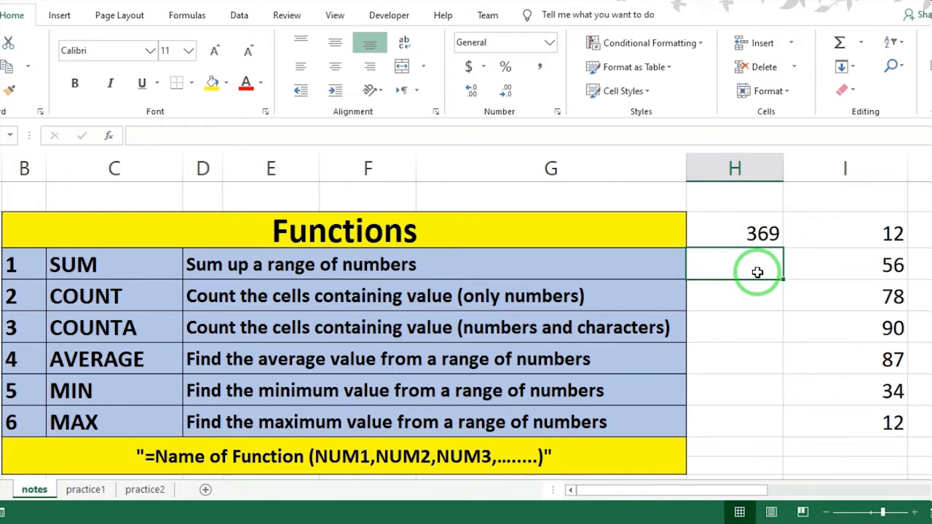
pyautogui.write('=cou')
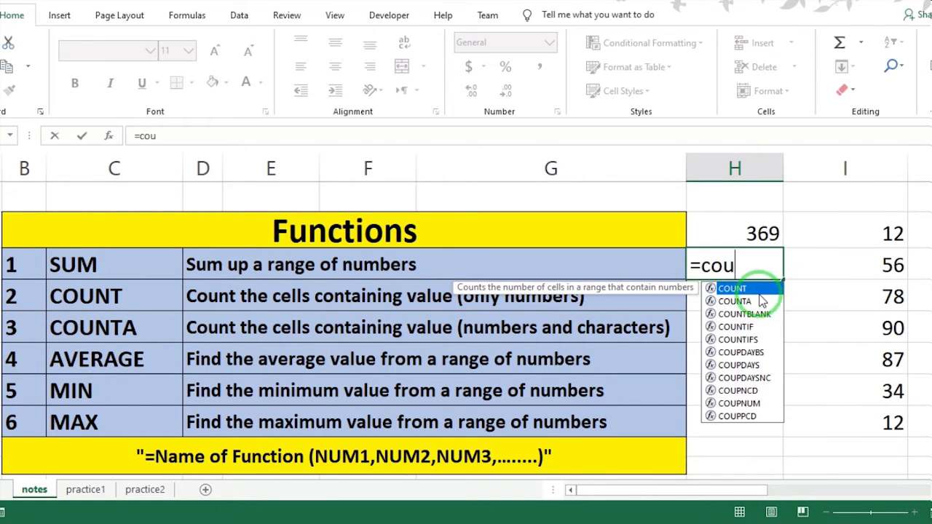
pyautogui.doubleClick(757, 289)
pyautogui.moveTo(893, 239); pyautogui.dragTo(886, 421)
pyautogui.press('Return')
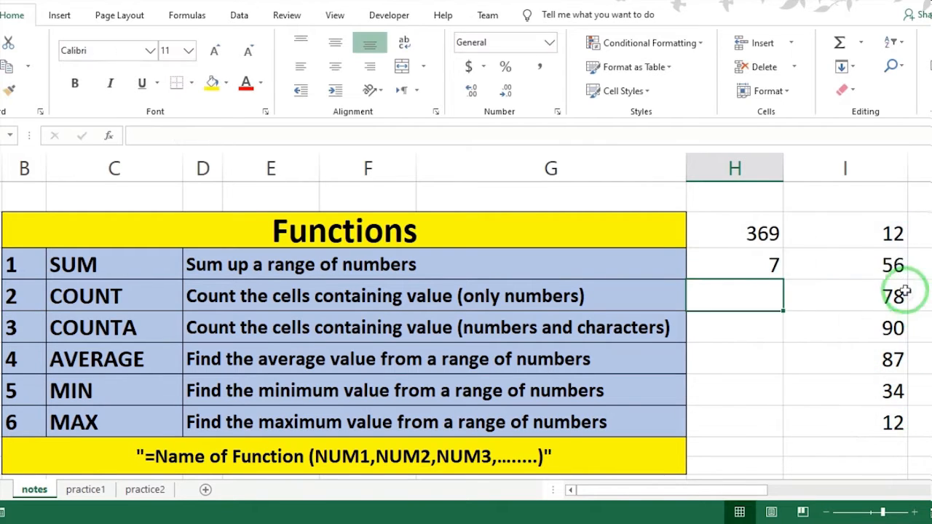
# Enter a COUNT formula over the empty range H9:H11 in cell H4.
pyautogui.moveTo(882, 233); pyautogui.dragTo(883, 382)
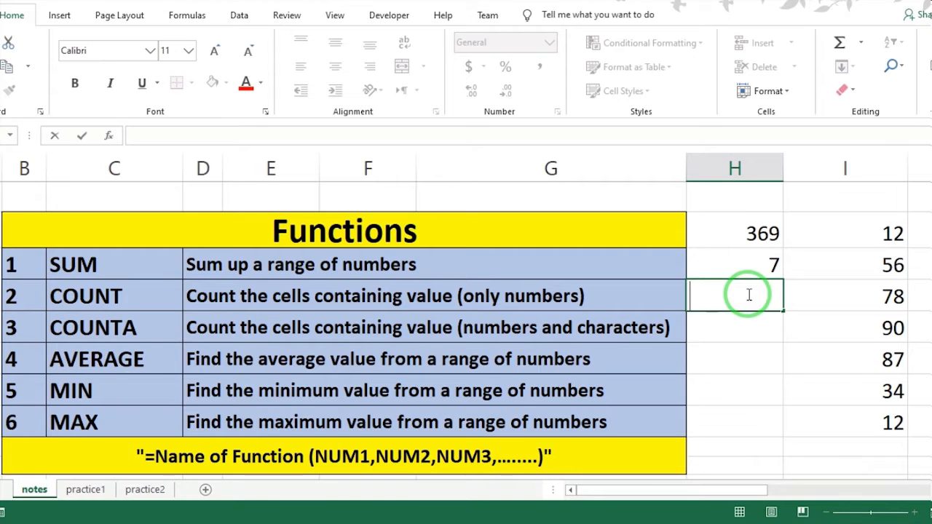
pyautogui.write('=')
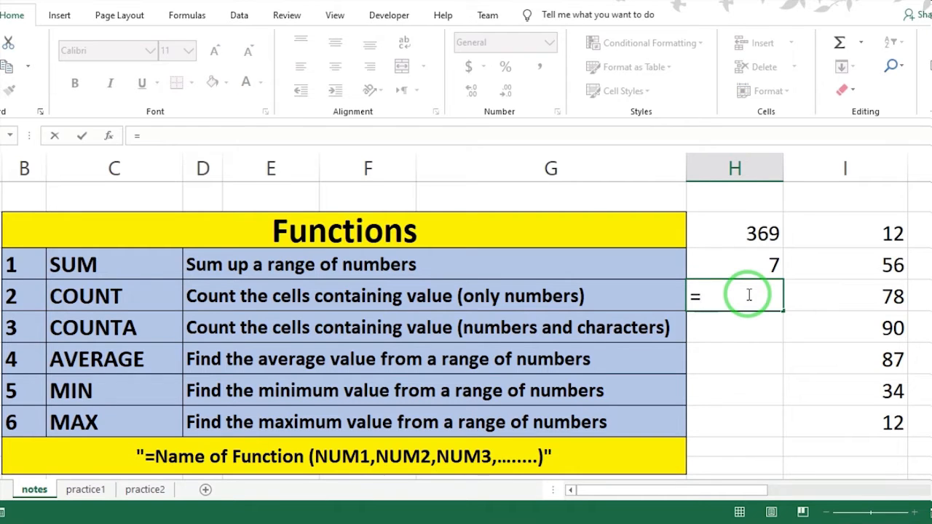
pyautogui.write('coun')
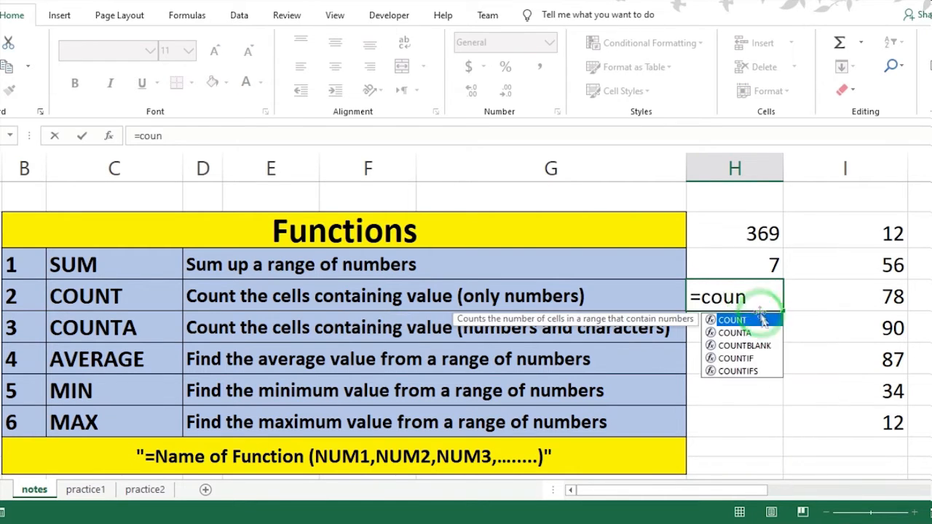
pyautogui.press('Tab')
pyautogui.moveTo(751, 455); pyautogui.dragTo(769, 357)
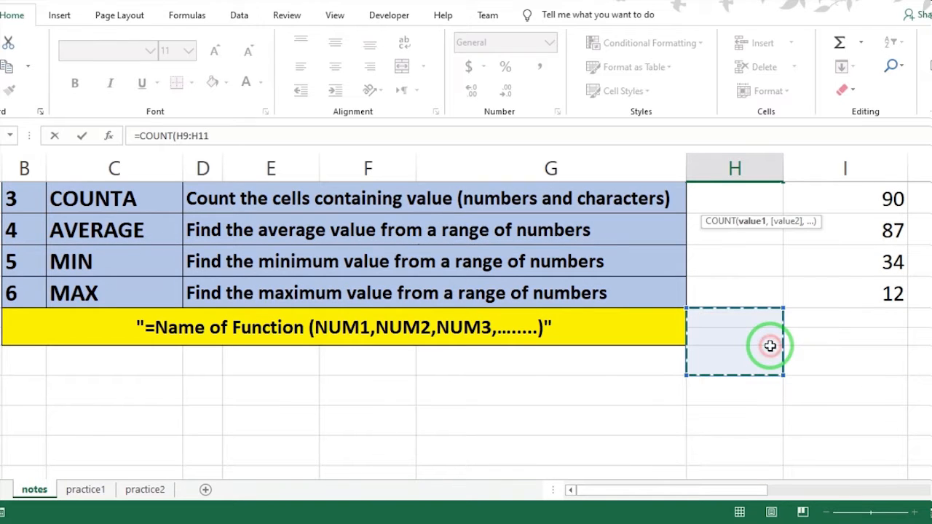
pyautogui.press('Return')
pyautogui.click(773, 199)
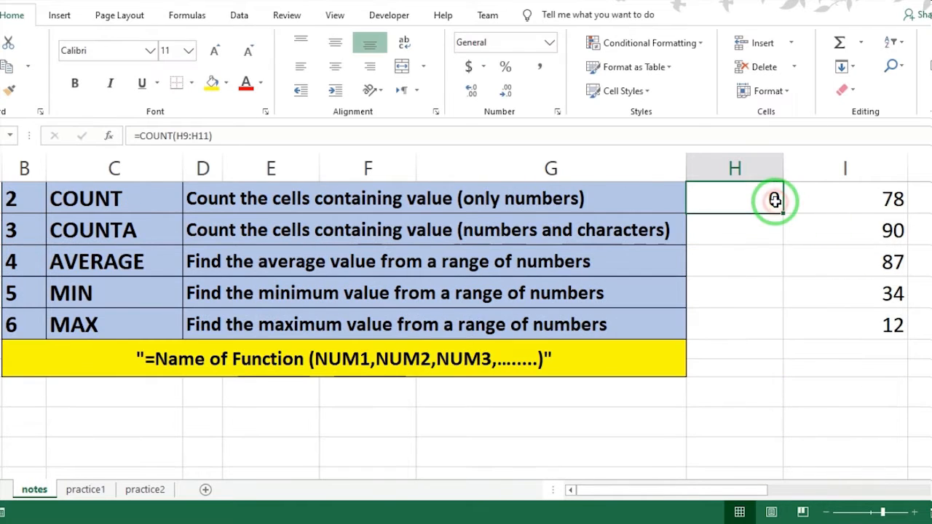
pyautogui.scroll(1, 747, 283)
# Label the number column by entering "number" in I1 above it and "sum" in I9 below it.
pyautogui.click(887, 196)
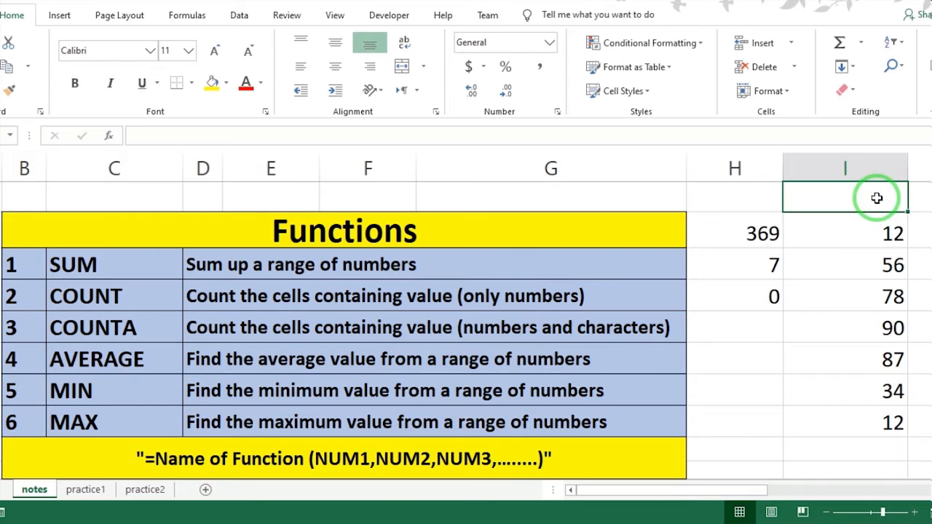
pyautogui.doubleClick(877, 198)
pyautogui.write('n')
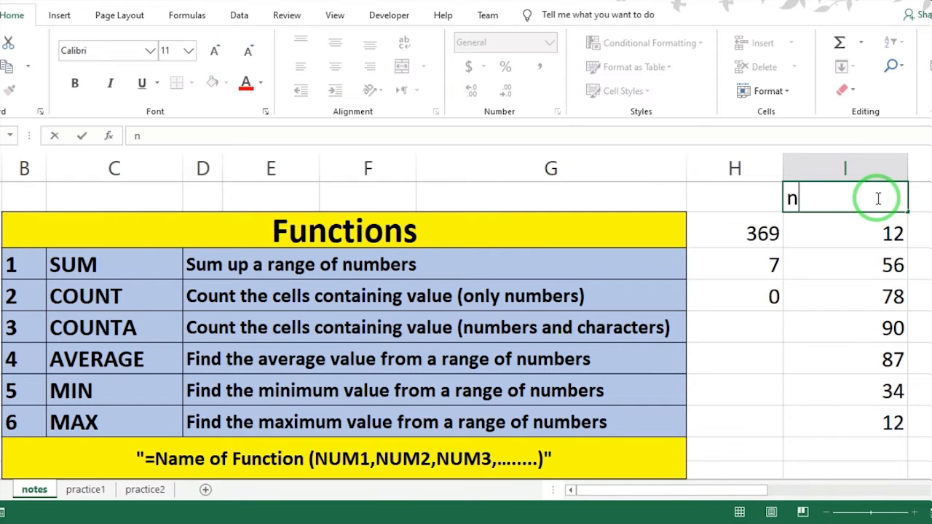
pyautogui.write('umber')
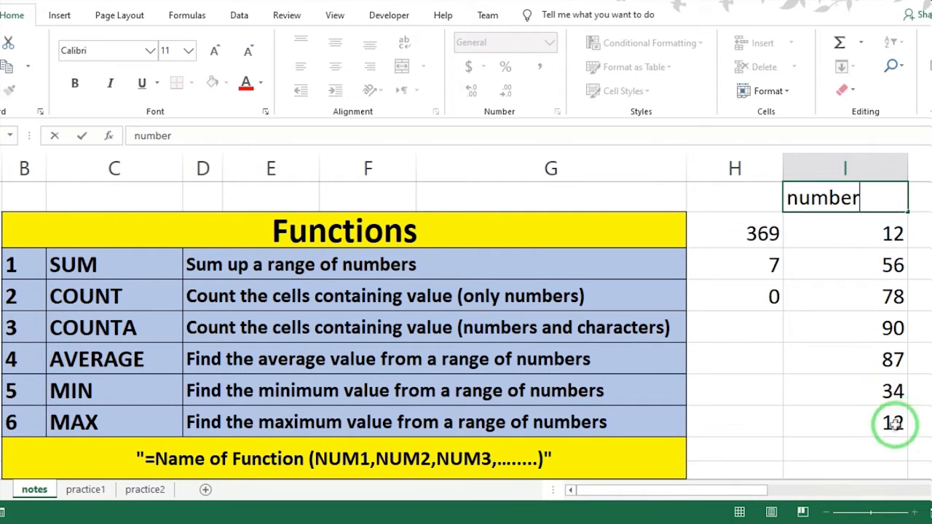
pyautogui.click(887, 445)
pyautogui.write('sum')
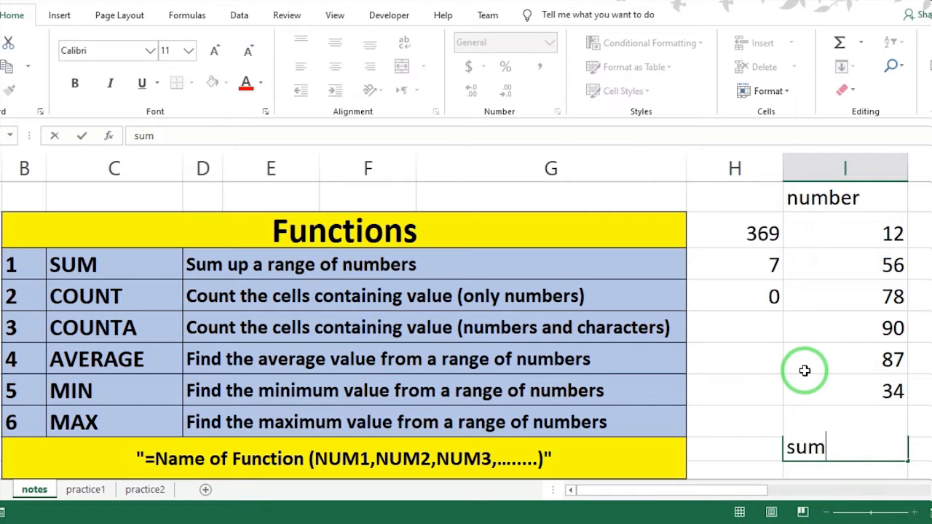
# Enter a COUNT formula in H5 over I1:I9, including the two text labels, and check it against the numbers in I2:I8.
pyautogui.click(757, 330)
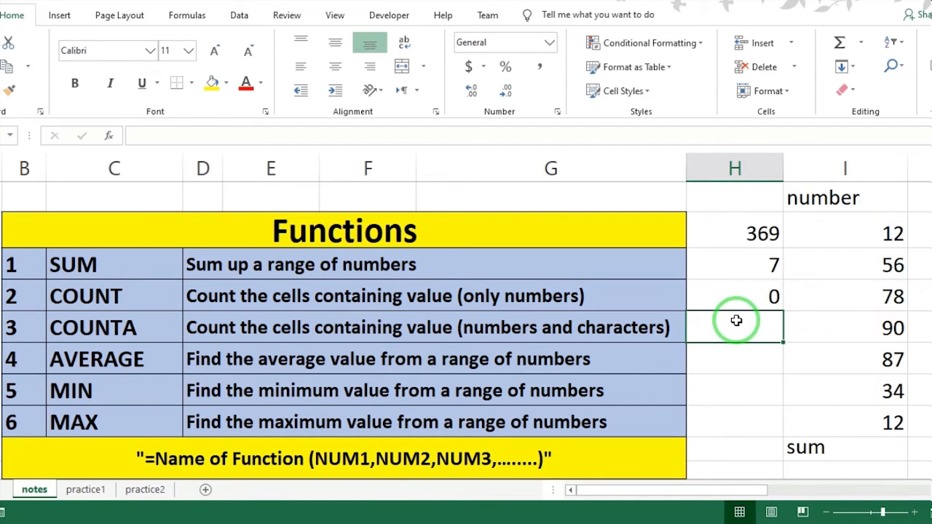
pyautogui.write('=cou')
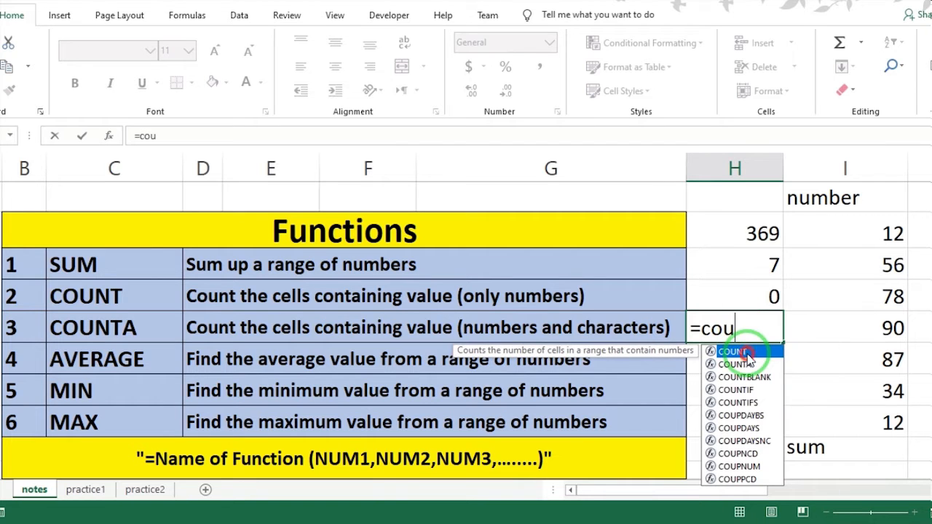
pyautogui.doubleClick(748, 353)
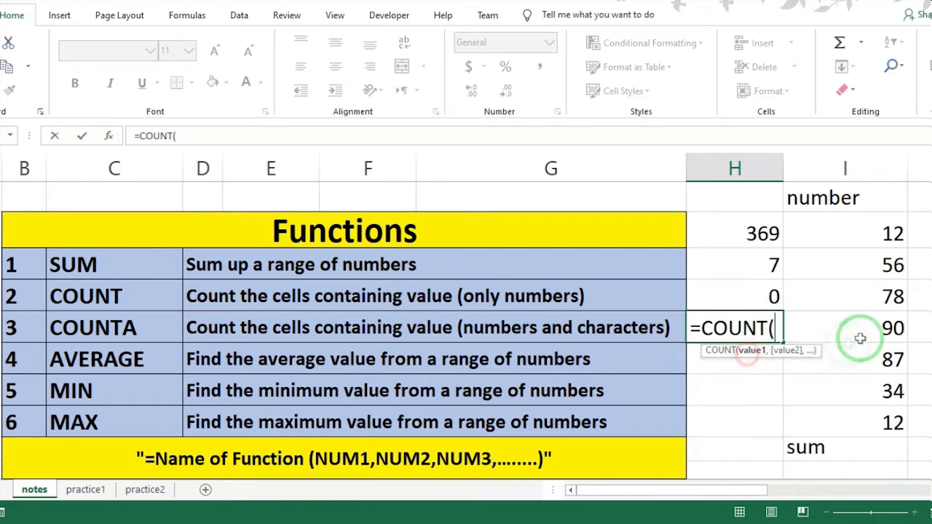
pyautogui.moveTo(865, 195); pyautogui.dragTo(864, 441)
pyautogui.press('Return')
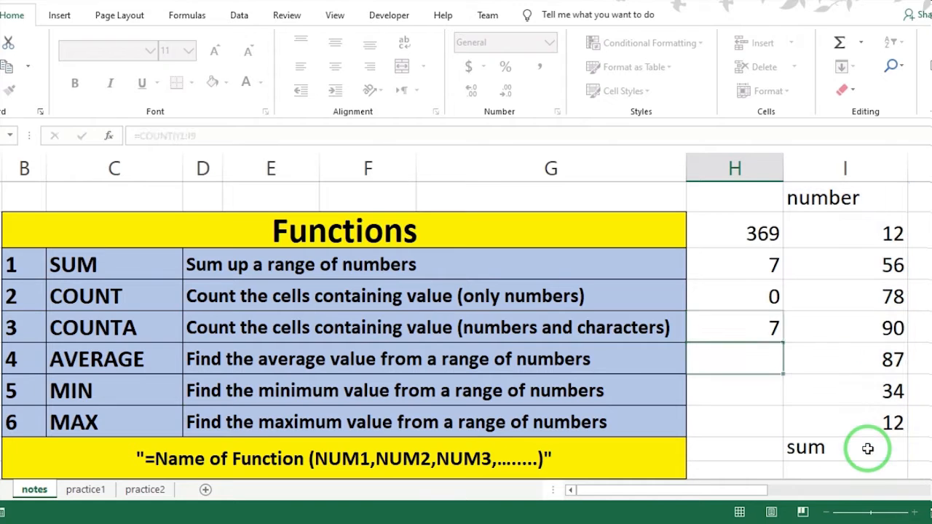
pyautogui.moveTo(857, 234); pyautogui.dragTo(859, 422)
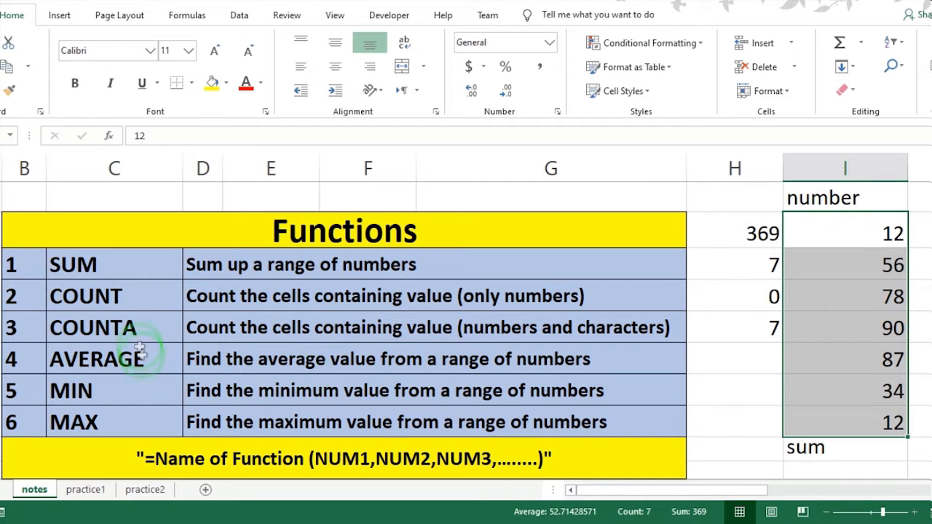
# Enter a COUNTA formula in H6 that covers the column I entries from "number" through "sum".
pyautogui.click(738, 373)
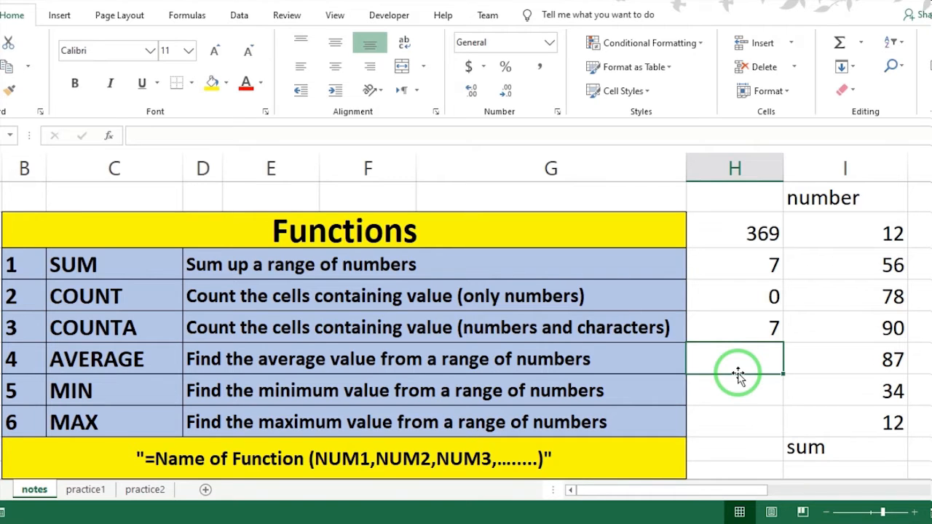
pyautogui.write('=coun')
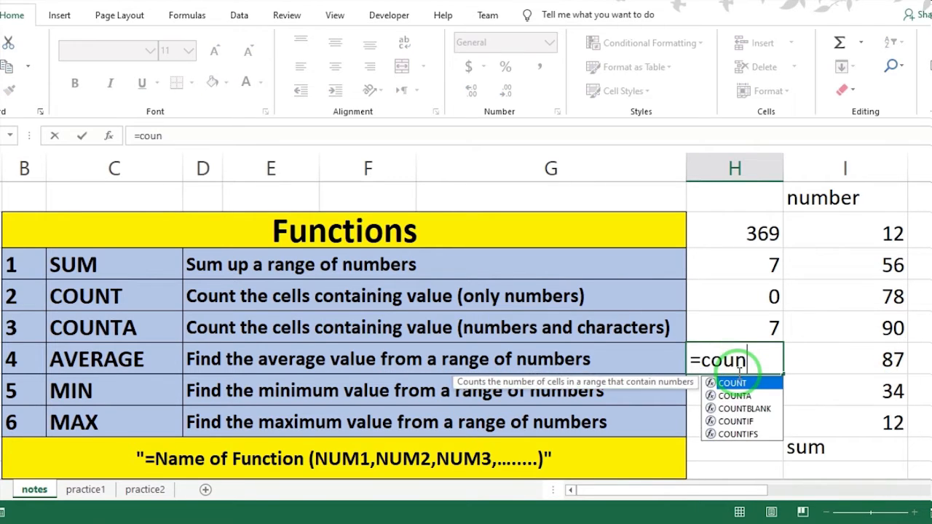
pyautogui.doubleClick(743, 397)
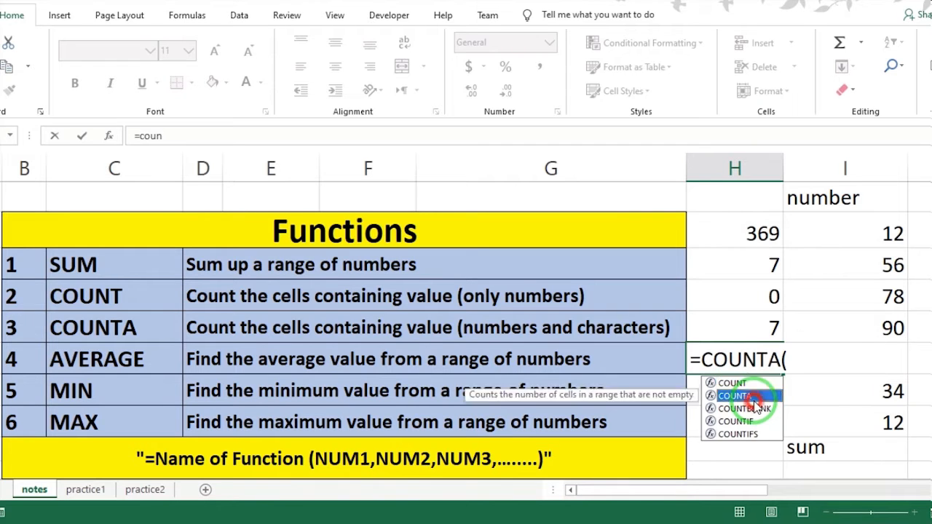
pyautogui.moveTo(888, 200); pyautogui.dragTo(859, 462)
pyautogui.press('Return')
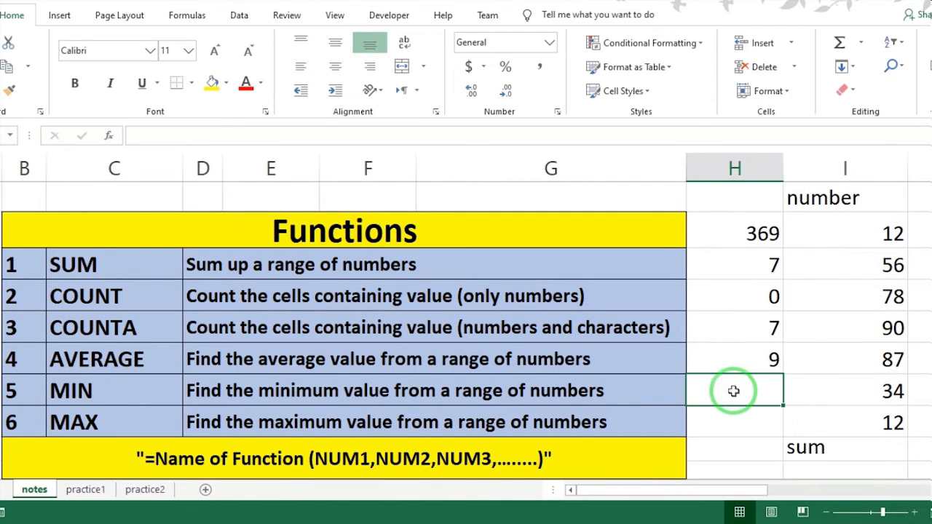
# Enter an AVERAGE formula over the range I2:I6 in cell H7.
pyautogui.scroll(-1, 733, 391)
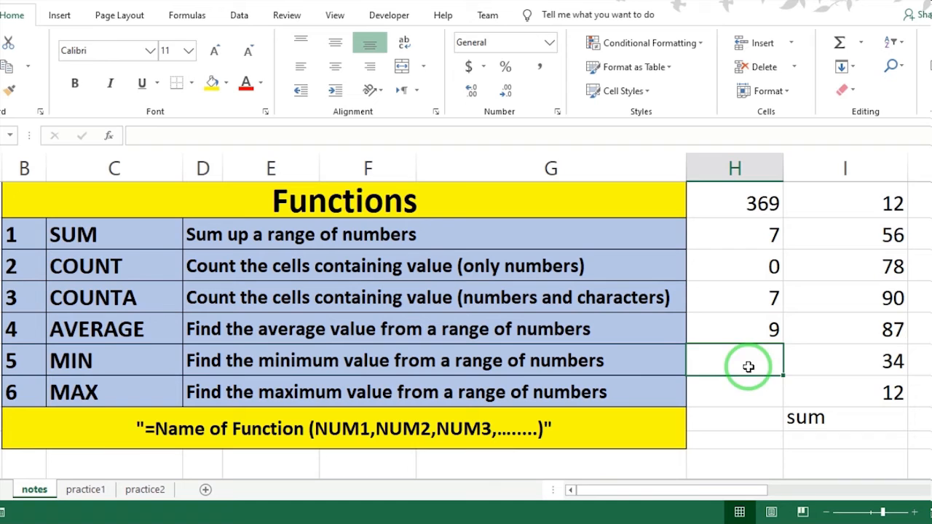
pyautogui.click(137, 329)
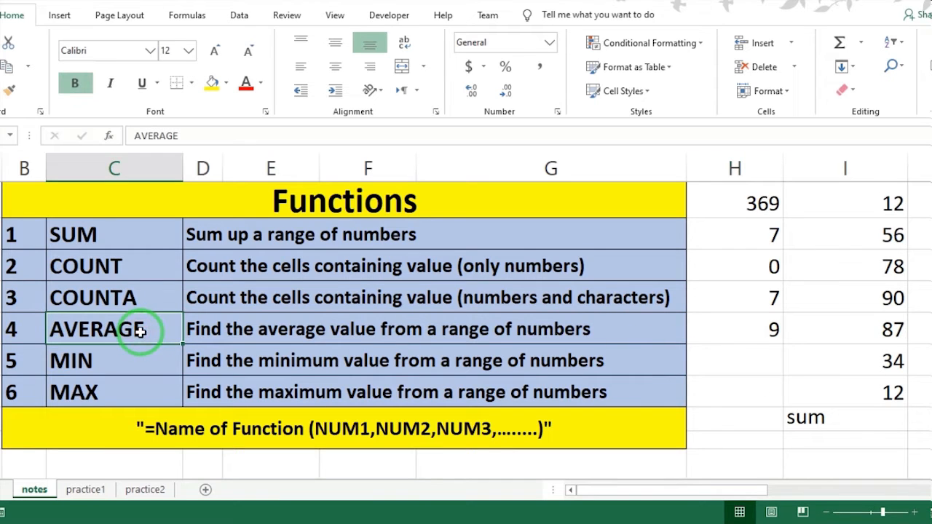
pyautogui.click(759, 357)
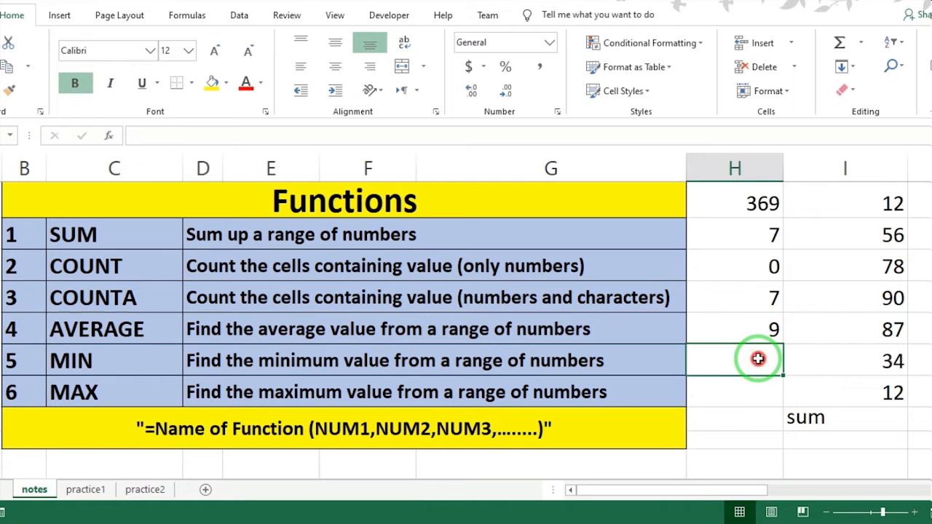
pyautogui.write('=aver')
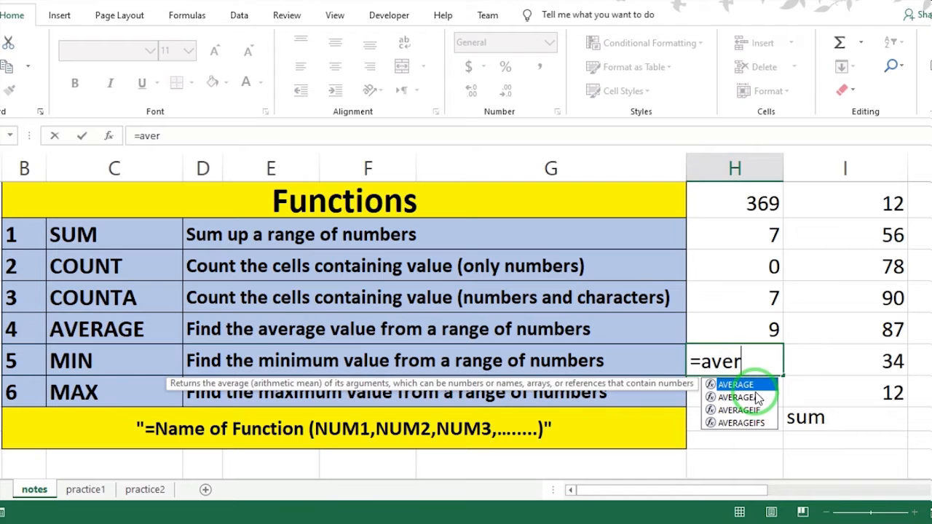
pyautogui.doubleClick(758, 385)
pyautogui.moveTo(890, 221); pyautogui.dragTo(885, 329)
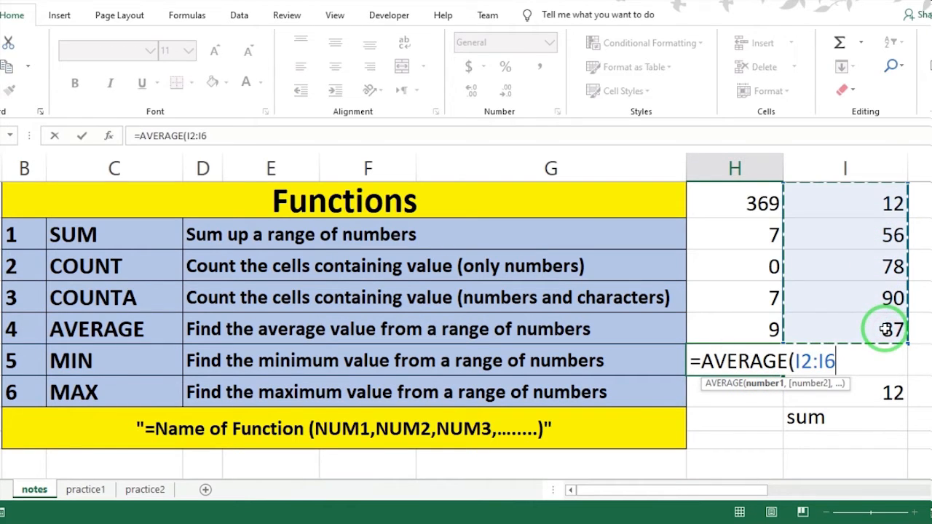
pyautogui.press('Return')
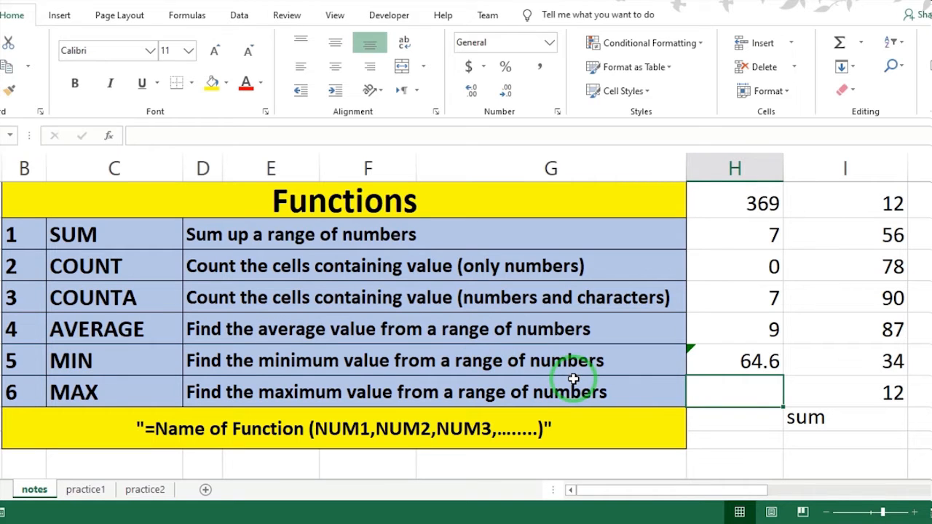
# Enter a MIN formula over the range I2:I7 in cell H8 and reselect the cell to check the formula.
pyautogui.click(761, 387)
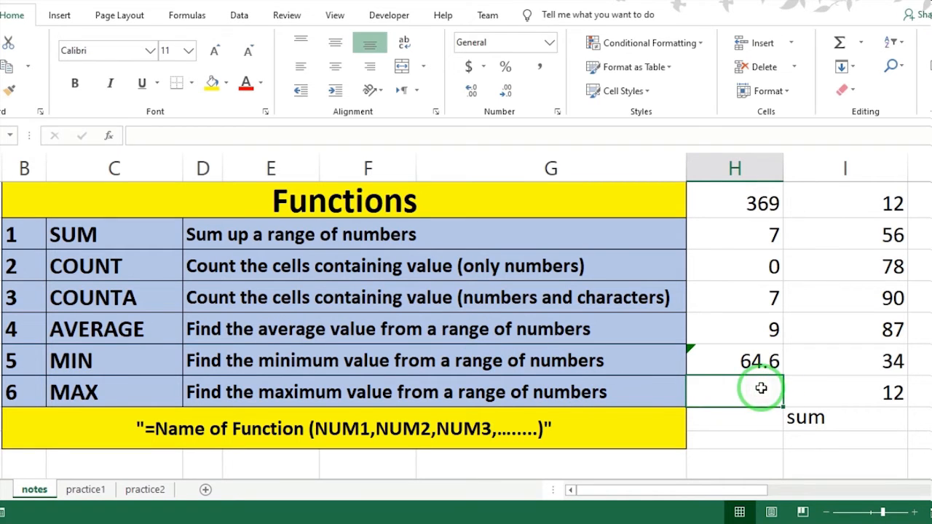
pyautogui.write('=')
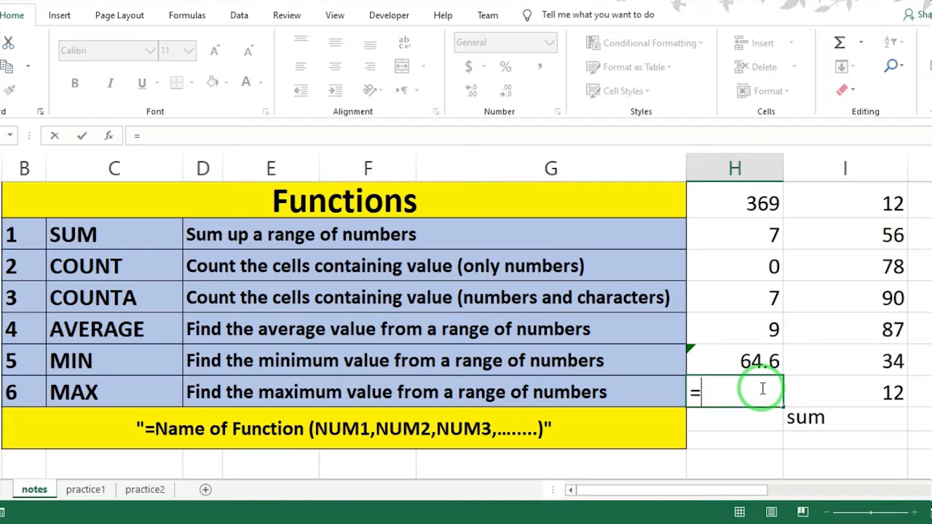
pyautogui.write('min')
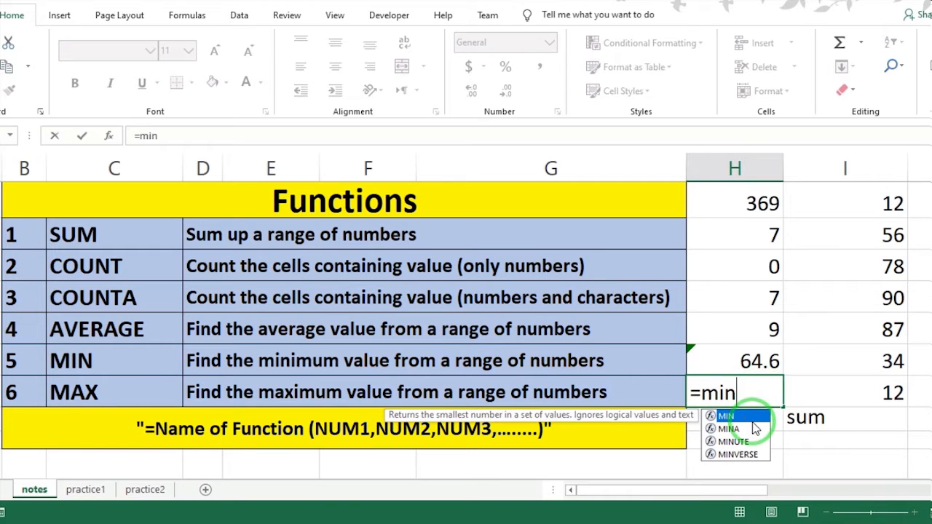
pyautogui.doubleClick(753, 417)
pyautogui.moveTo(881, 205); pyautogui.dragTo(893, 365)
pyautogui.press('Return')
pyautogui.click(763, 400)
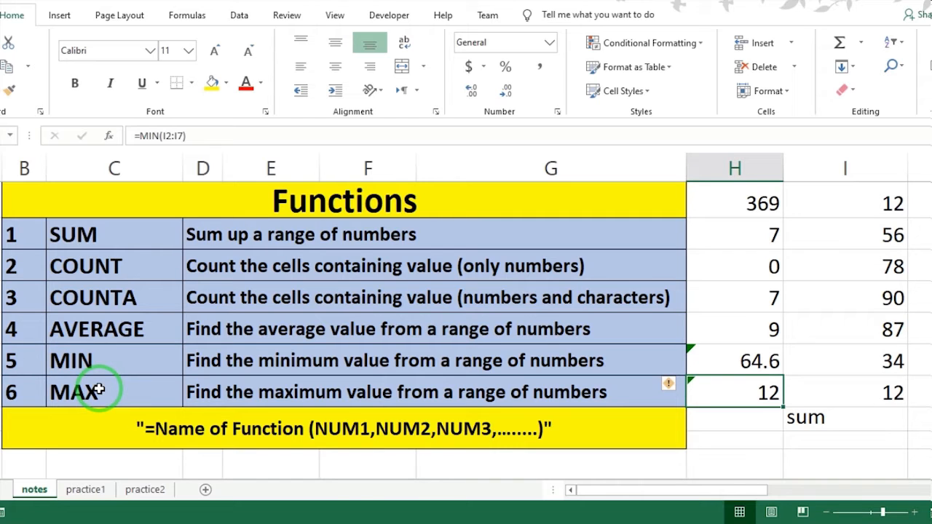
# Enter a MAX formula over the range I2:I7 in cell H9 and compare it with the largest number in column I.
pyautogui.click(723, 419)
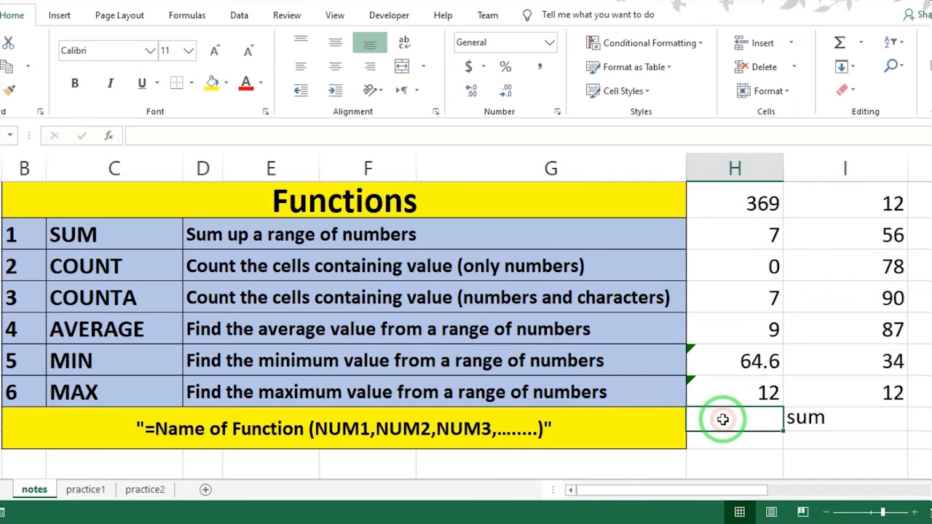
pyautogui.write('=')
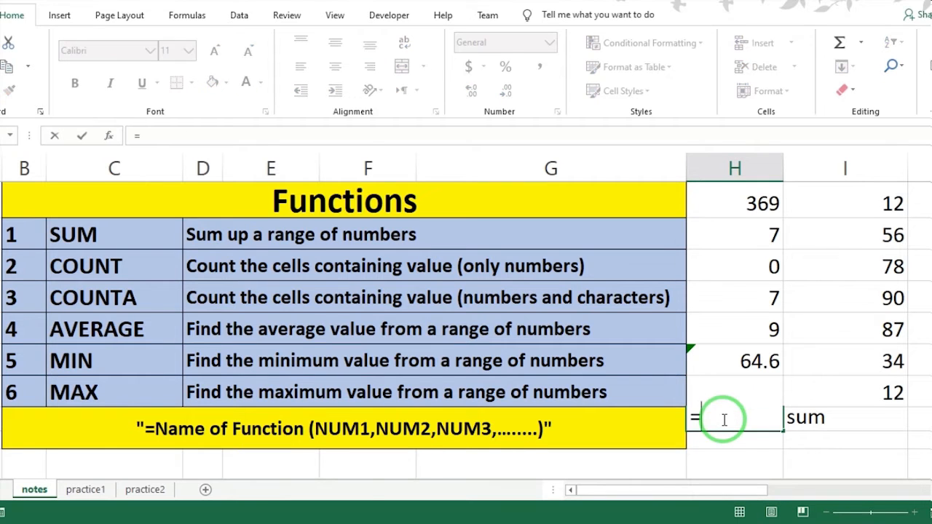
pyautogui.write('ma')
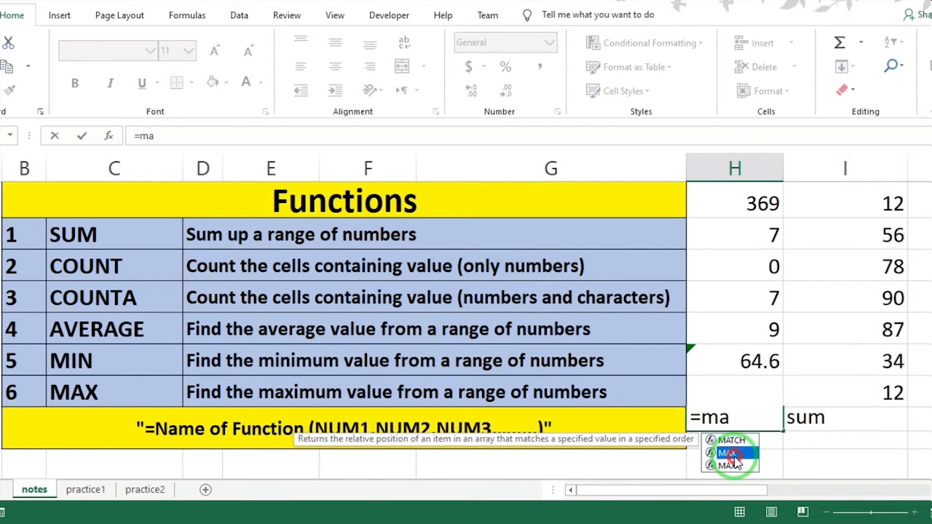
pyautogui.doubleClick(727, 452)
pyautogui.moveTo(869, 205); pyautogui.dragTo(884, 381)
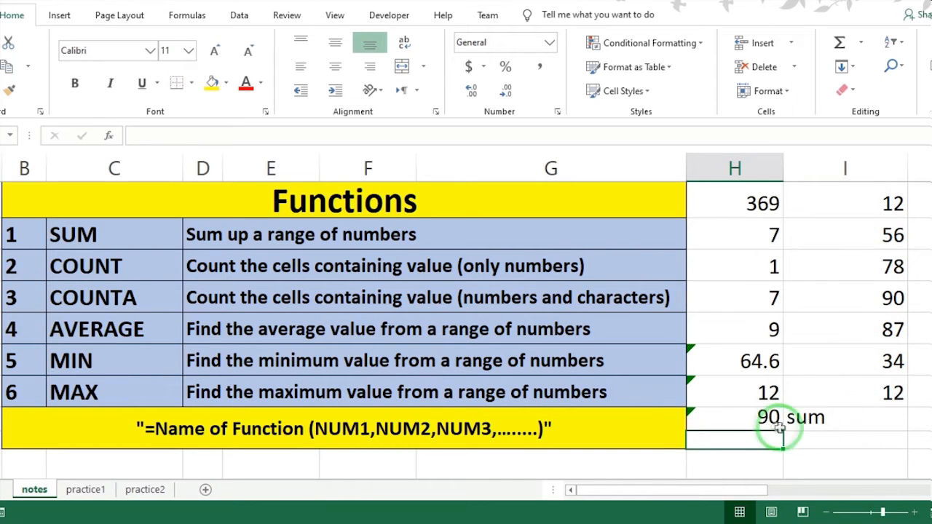
pyautogui.click(772, 428)
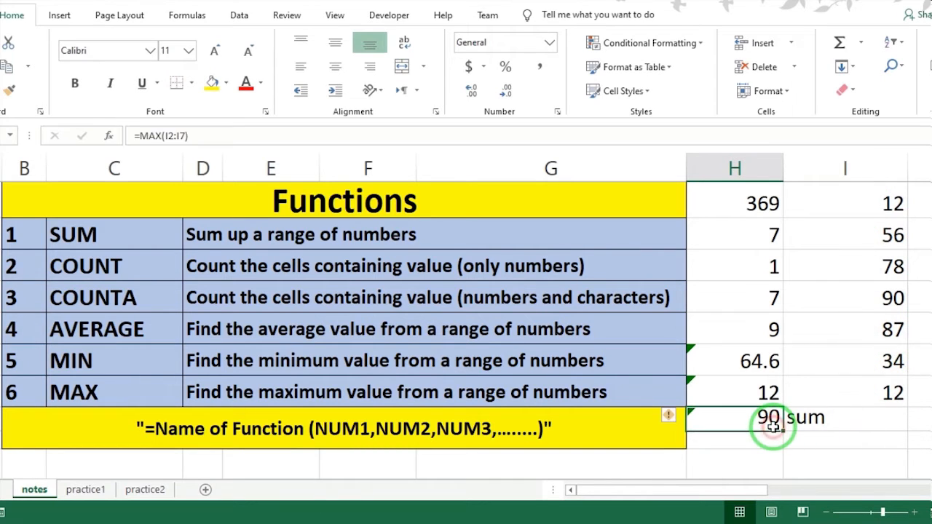
pyautogui.click(894, 295)
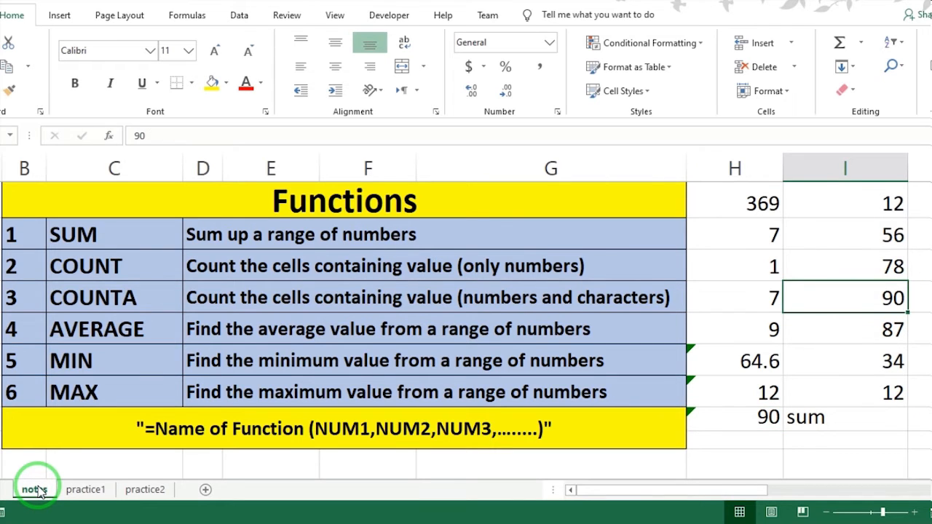
# Open the practice1 sheet with the COMTick employee salary table and select an empty cell below the table.
pyautogui.click(85, 489)
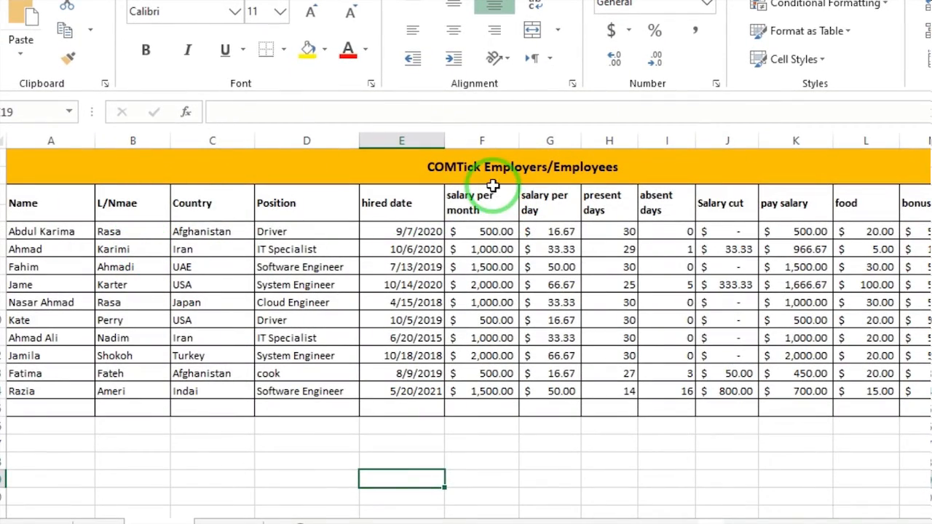
pyautogui.click(726, 444)
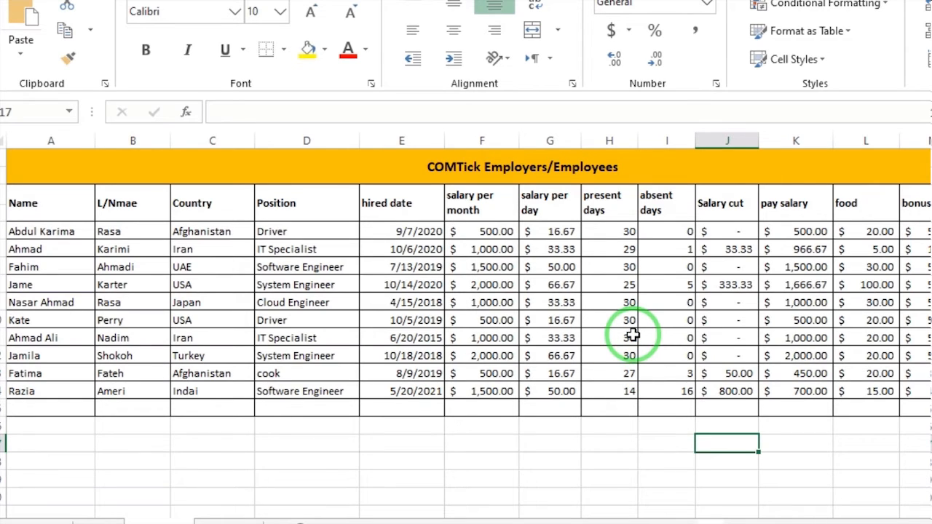
pyautogui.click(819, 428)
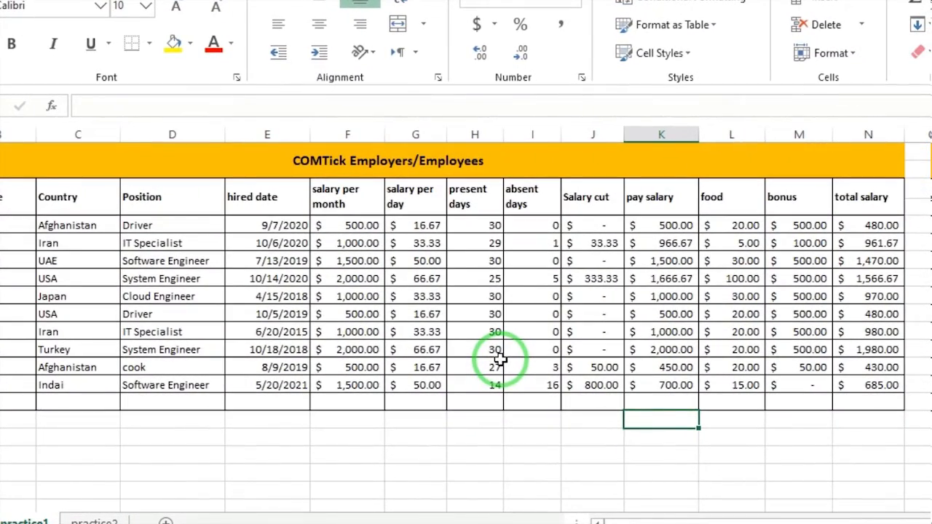
# Merge E17:G19 across each row and enter the labels "total salary in this month", "the highest salary" and "the lowest salary".
pyautogui.moveTo(252, 436); pyautogui.dragTo(422, 472)
pyautogui.click(424, 24)
pyautogui.click(441, 75)
pyautogui.write('to')
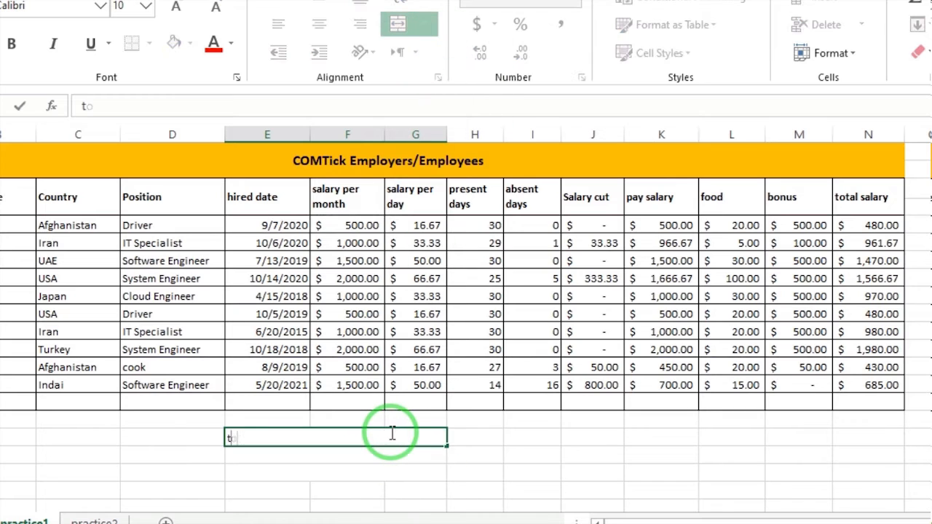
pyautogui.write('tal salary in this month')
pyautogui.press('Return')
pyautogui.write('the hig')
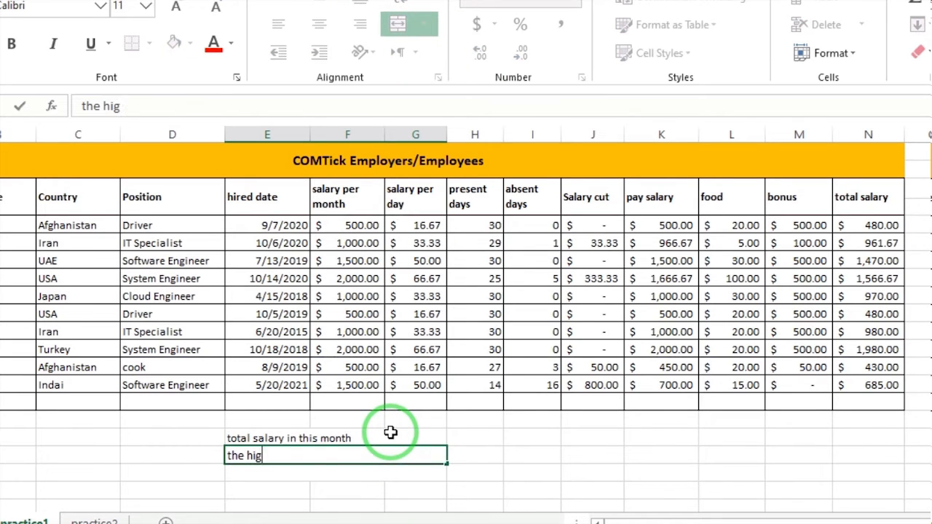
pyautogui.write('hest salary')
pyautogui.press('Return')
pyautogui.write('the lowest')
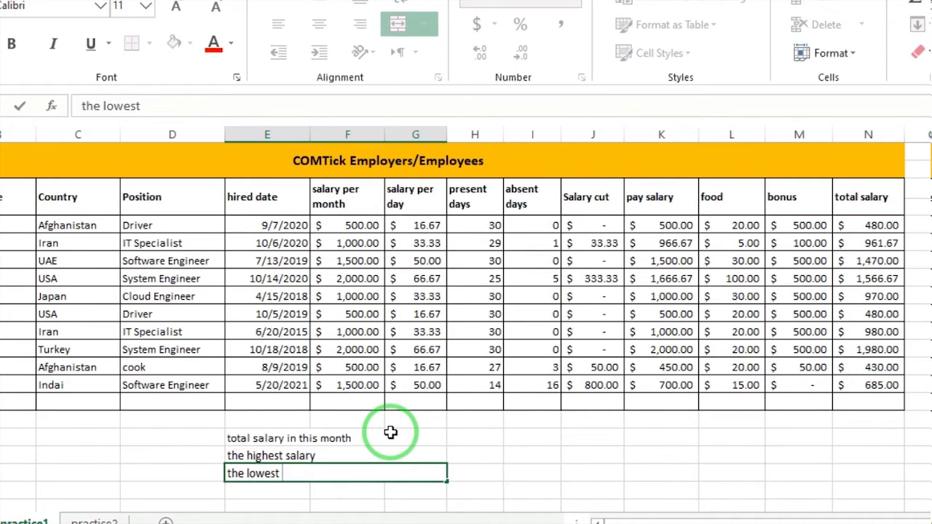
pyautogui.write(' salary')
# Merge E20:G20, label it "the number of employees", and make all four labels below the table bold.
pyautogui.moveTo(255, 491); pyautogui.dragTo(402, 493)
pyautogui.click(424, 24)
pyautogui.click(430, 73)
pyautogui.write('the')
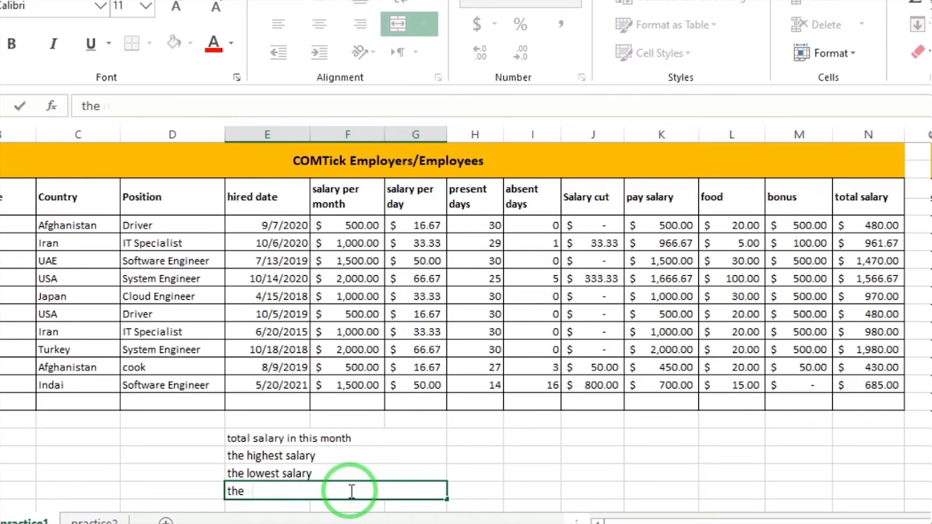
pyautogui.write(' number of employees')
pyautogui.moveTo(357, 439); pyautogui.dragTo(353, 491)
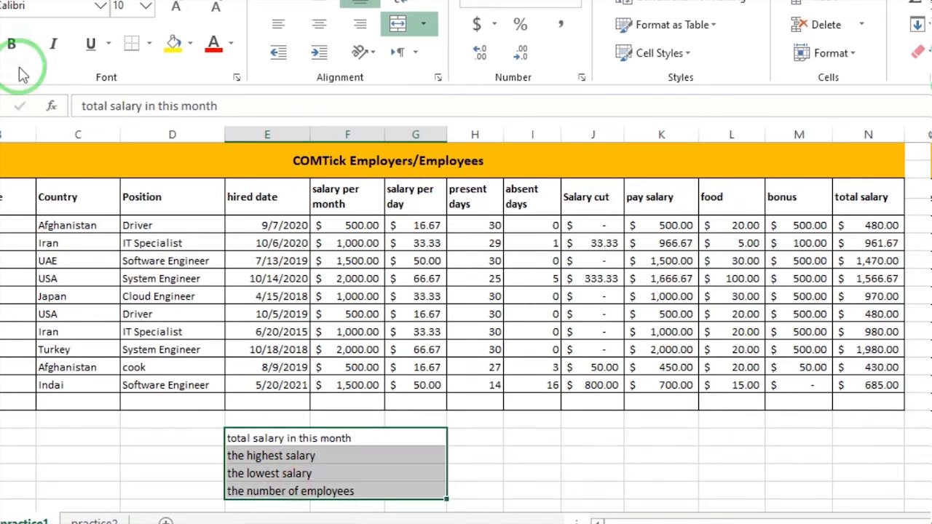
pyautogui.click(12, 45)
# Merge H17:J20 across each row and enter a SUM formula over N5:N14 beside "total salary in this month".
pyautogui.moveTo(482, 438); pyautogui.dragTo(571, 496)
pyautogui.doubleClick(545, 437)
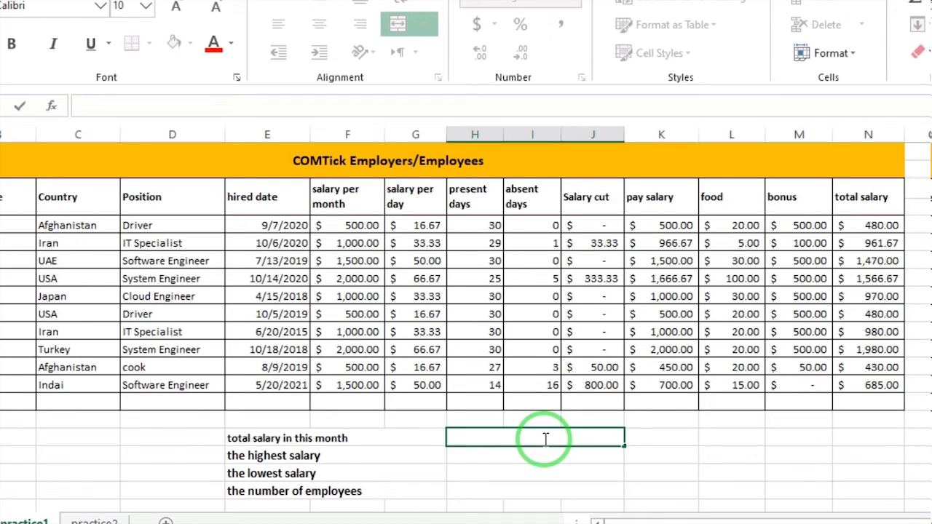
pyautogui.write('=su')
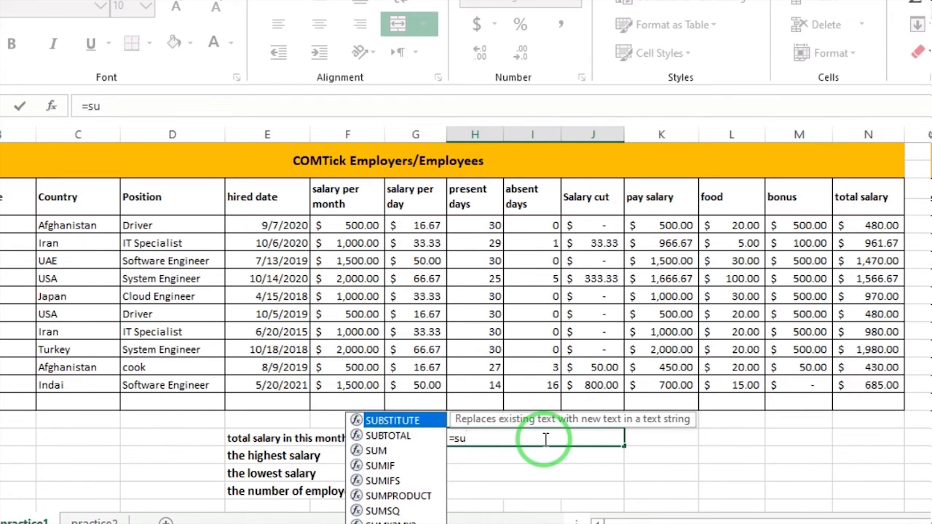
pyautogui.write('m')
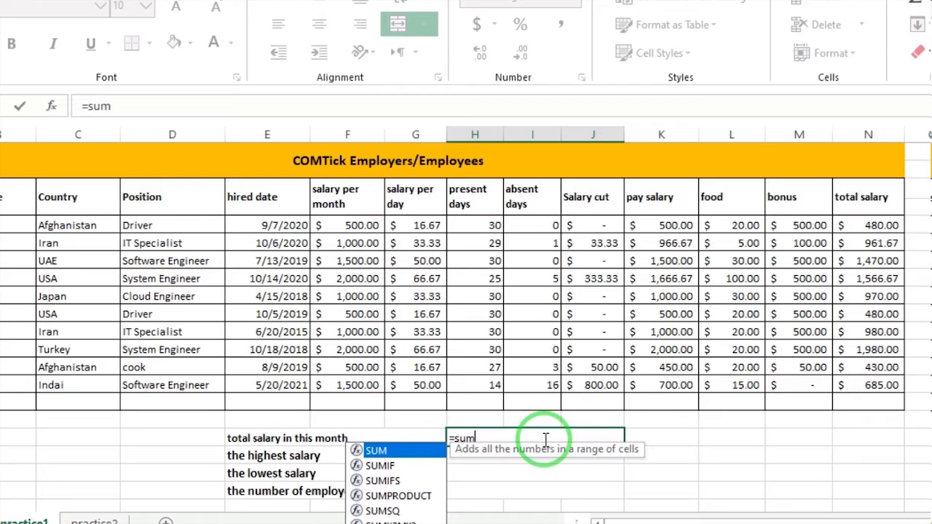
pyautogui.doubleClick(402, 448)
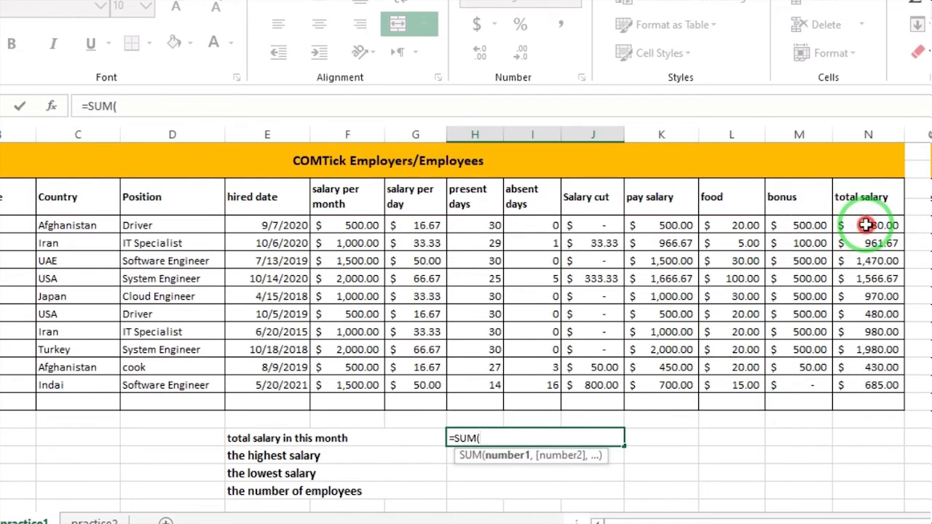
pyautogui.moveTo(859, 226); pyautogui.dragTo(873, 382)
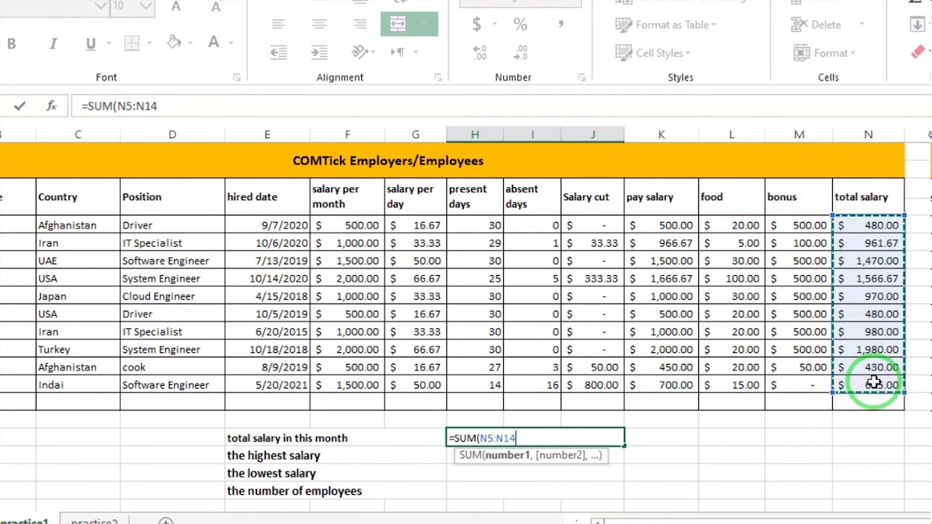
pyautogui.press('Return')
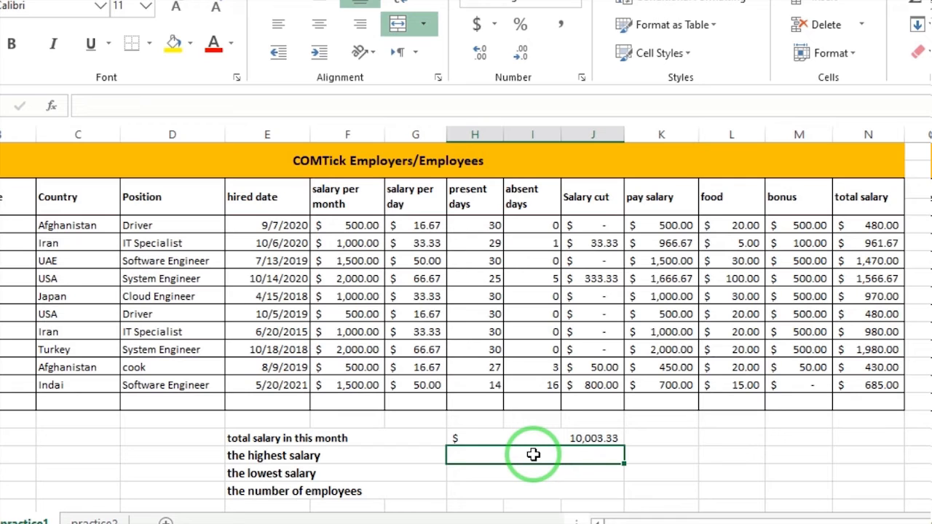
# Enter a MAX formula over the employees' total salary column beside "the highest salary".
pyautogui.write('=ma')
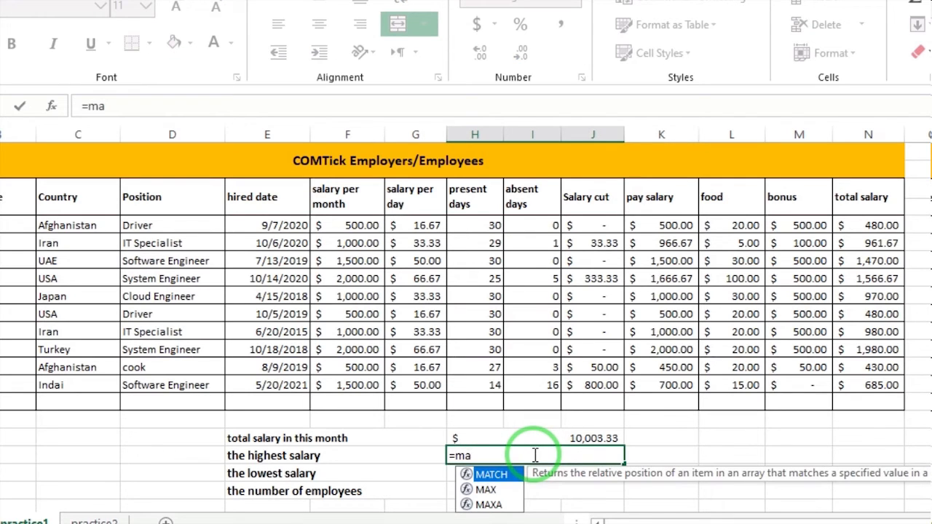
pyautogui.doubleClick(485, 489)
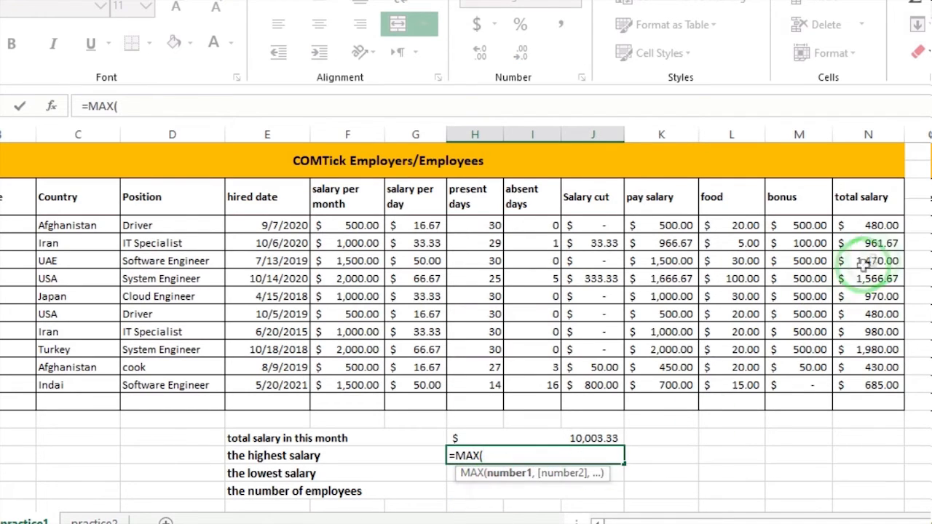
pyautogui.moveTo(881, 225); pyautogui.dragTo(876, 394)
pyautogui.press('Return')
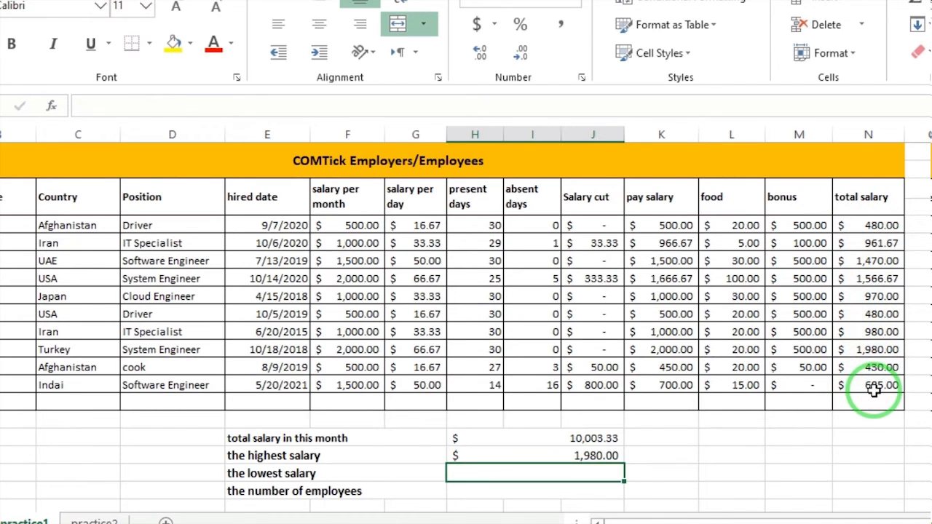
pyautogui.click(557, 458)
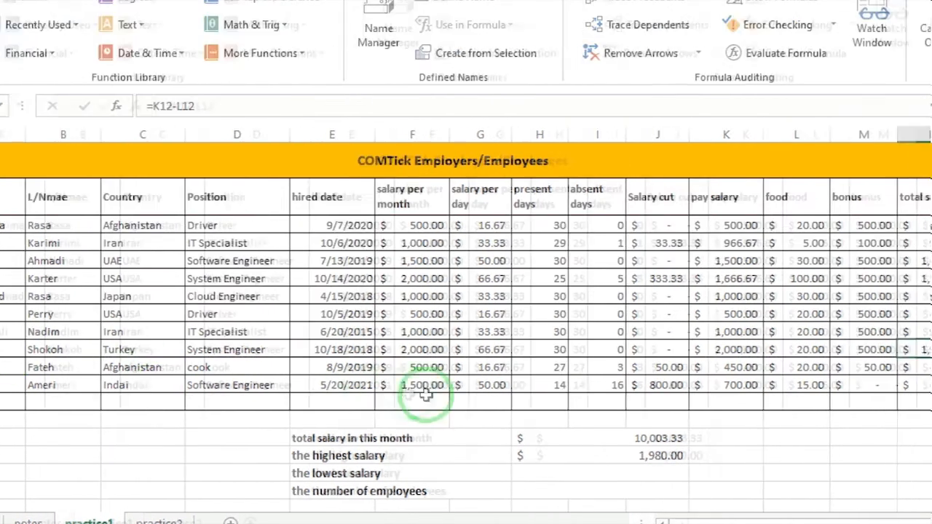
# Enter a MIN formula over N5:N15 beside "the lowest salary" and check it against the total salary column.
pyautogui.click(585, 478)
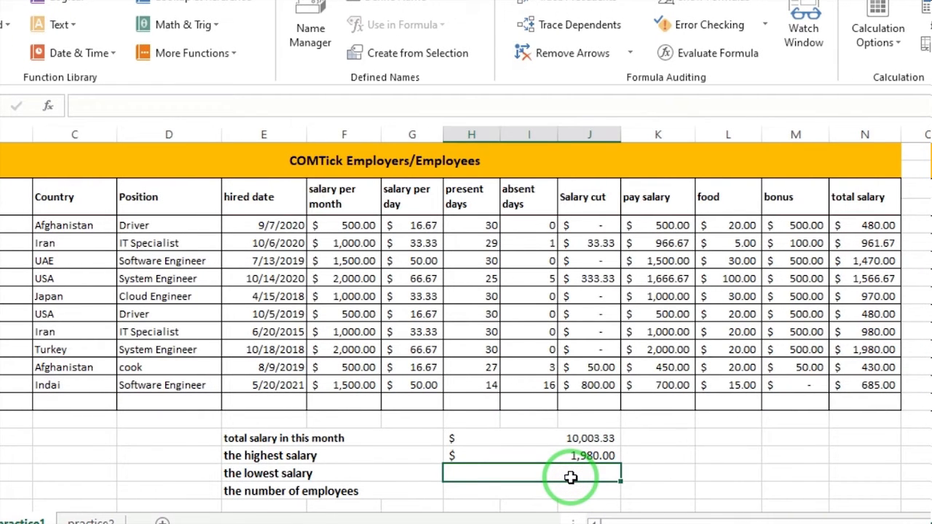
pyautogui.write('=')
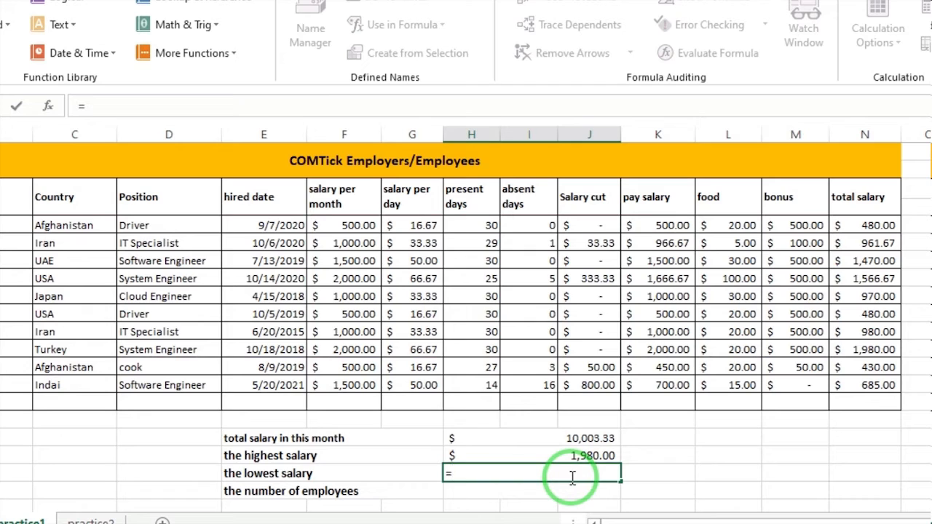
pyautogui.write('min')
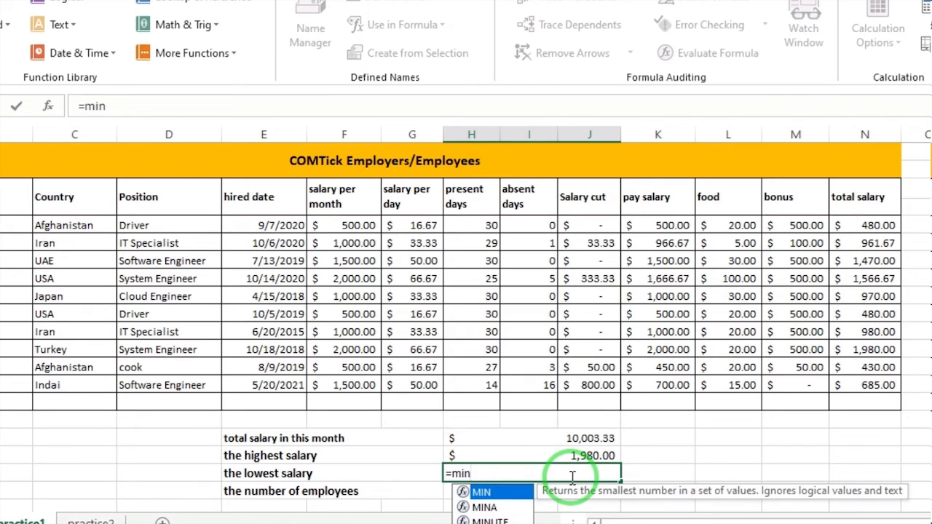
pyautogui.doubleClick(488, 492)
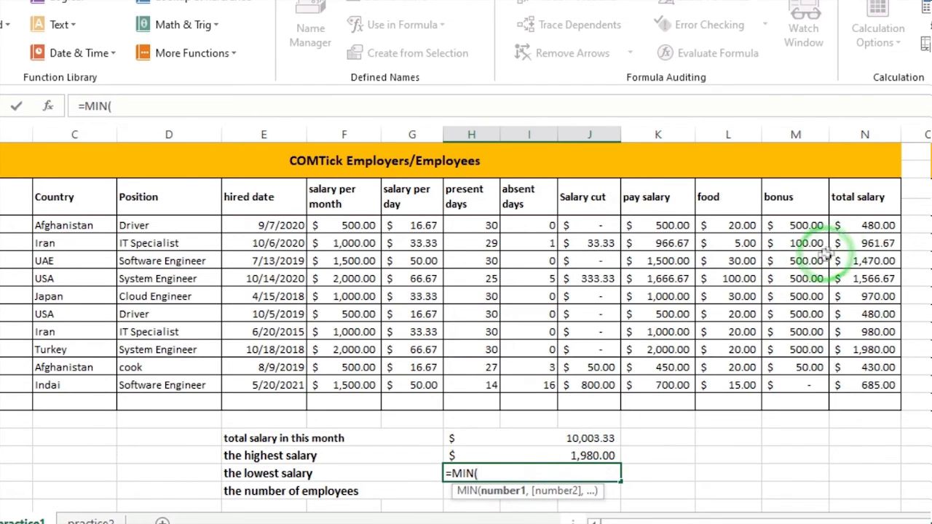
pyautogui.moveTo(860, 225); pyautogui.dragTo(862, 396)
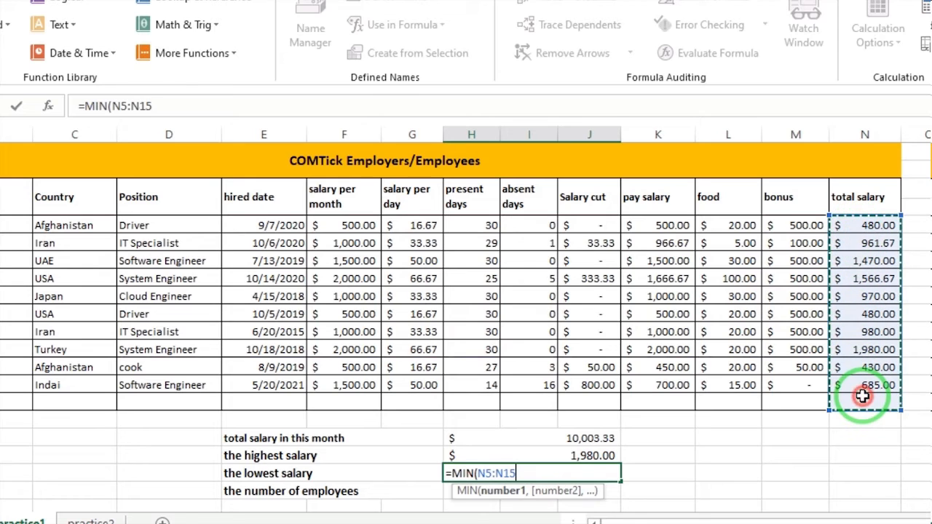
pyautogui.press('Return')
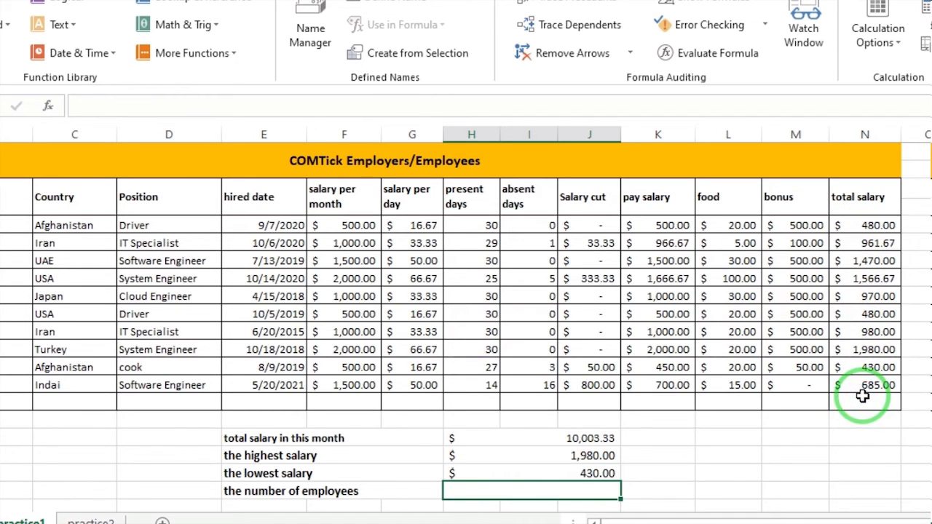
pyautogui.click(608, 473)
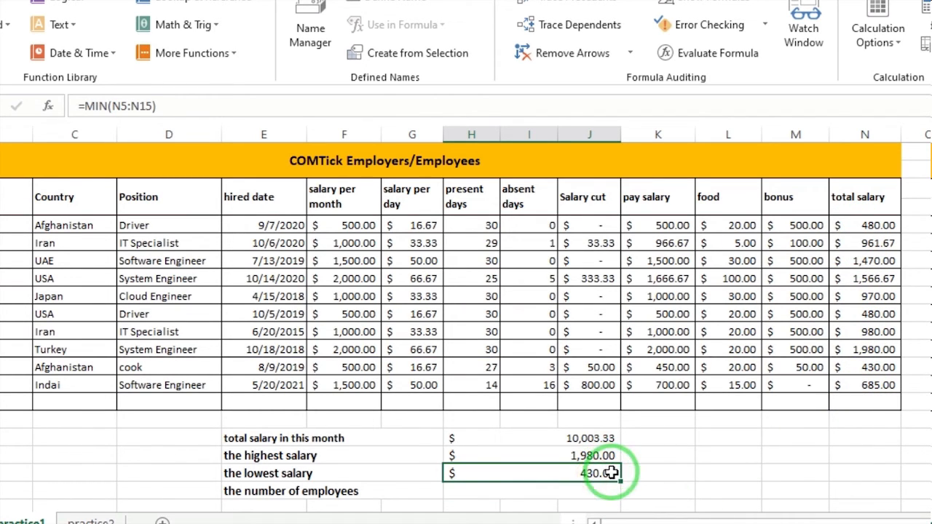
pyautogui.click(865, 384)
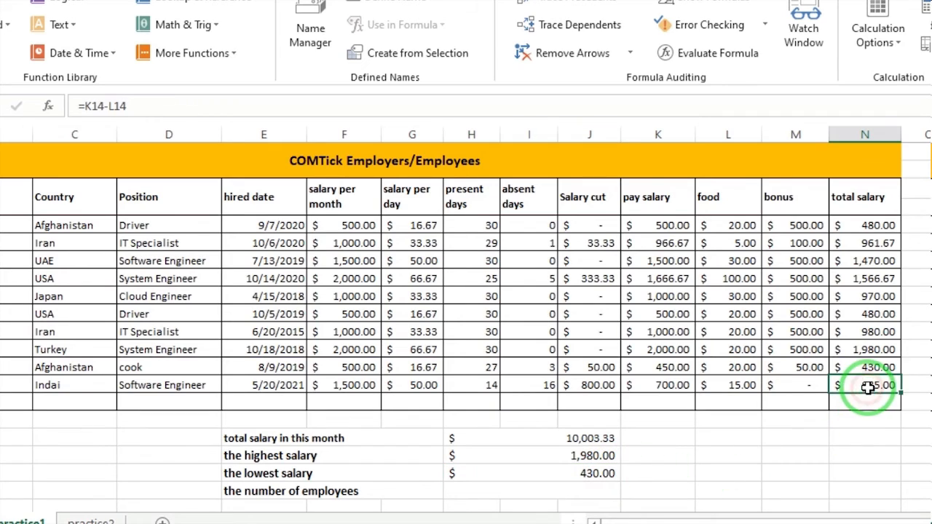
pyautogui.click(874, 367)
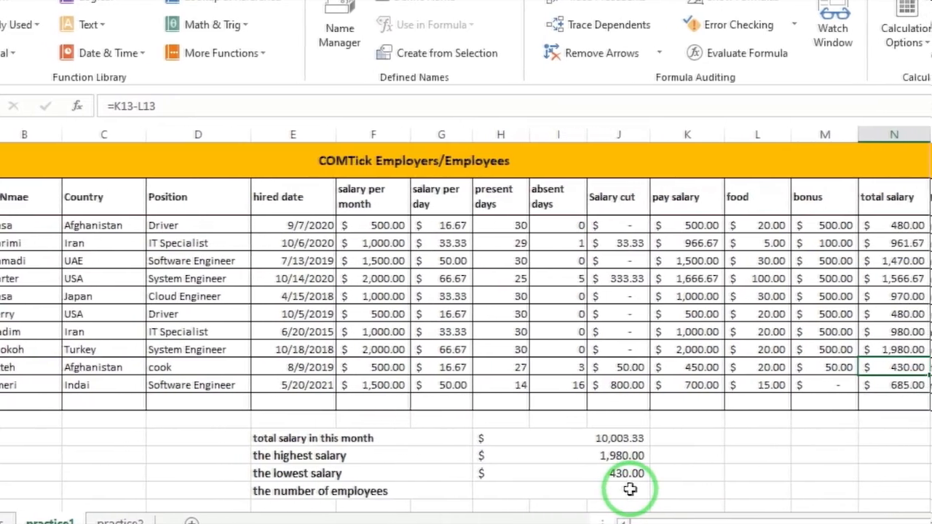
# Enter a COUNT formula over total salary cells N5:N14 beside "the number of employees".
pyautogui.click(728, 491)
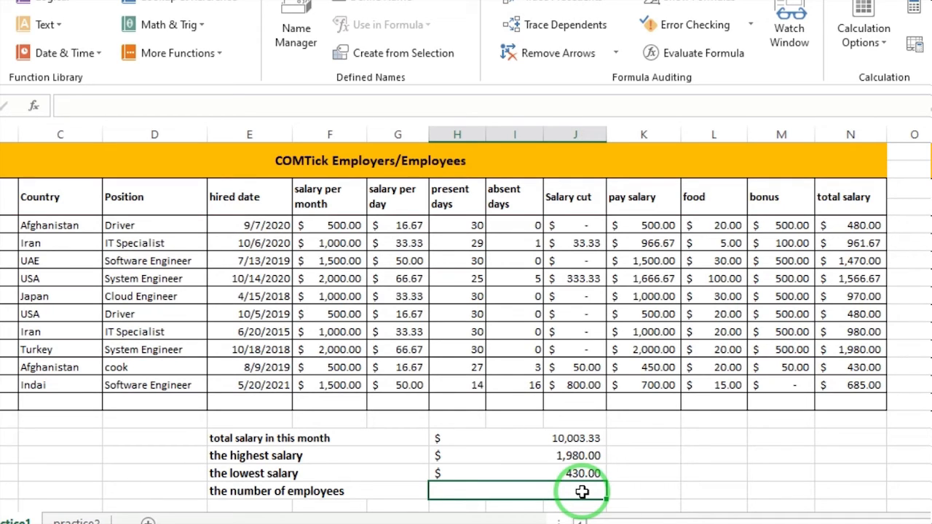
pyautogui.write('=')
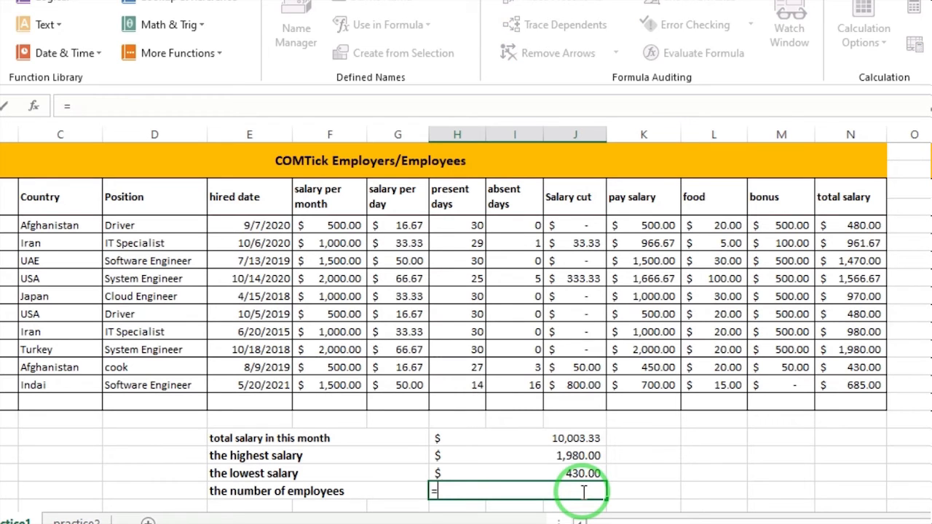
pyautogui.write('count')
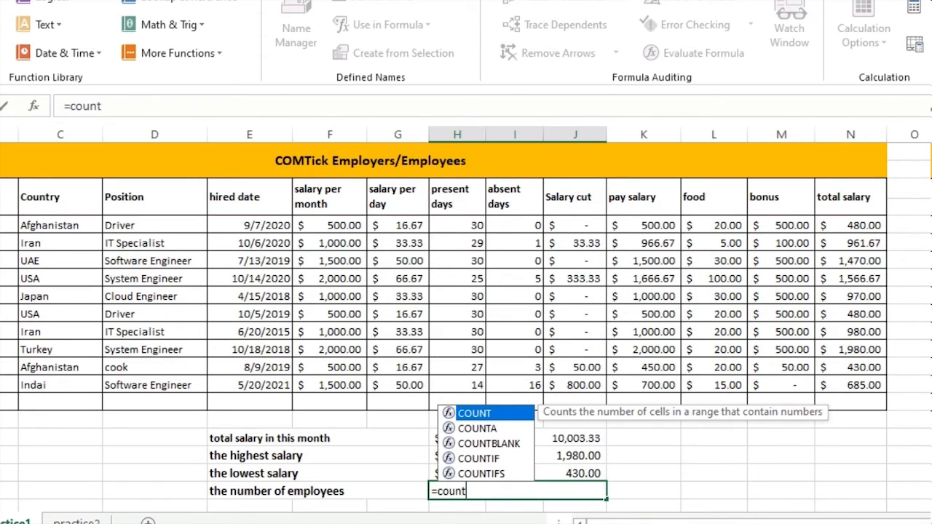
pyautogui.doubleClick(510, 412)
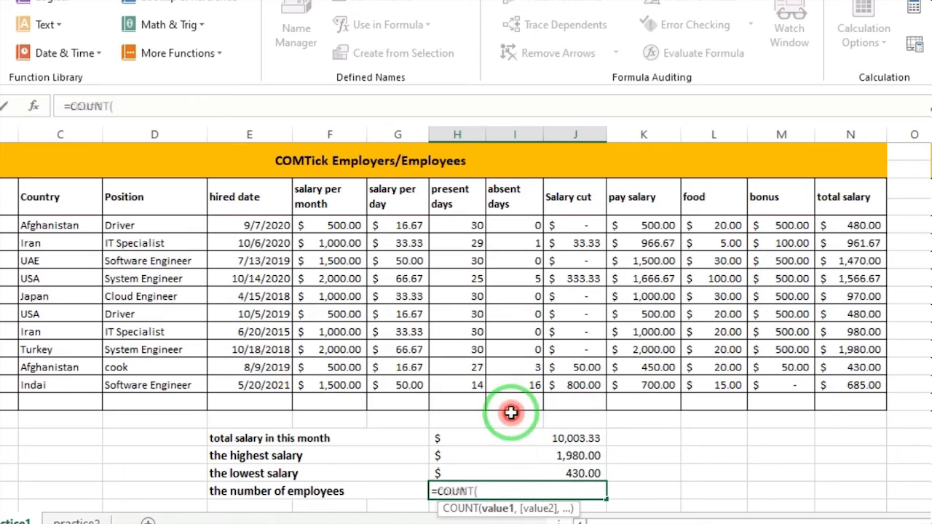
pyautogui.moveTo(853, 222); pyautogui.dragTo(849, 380)
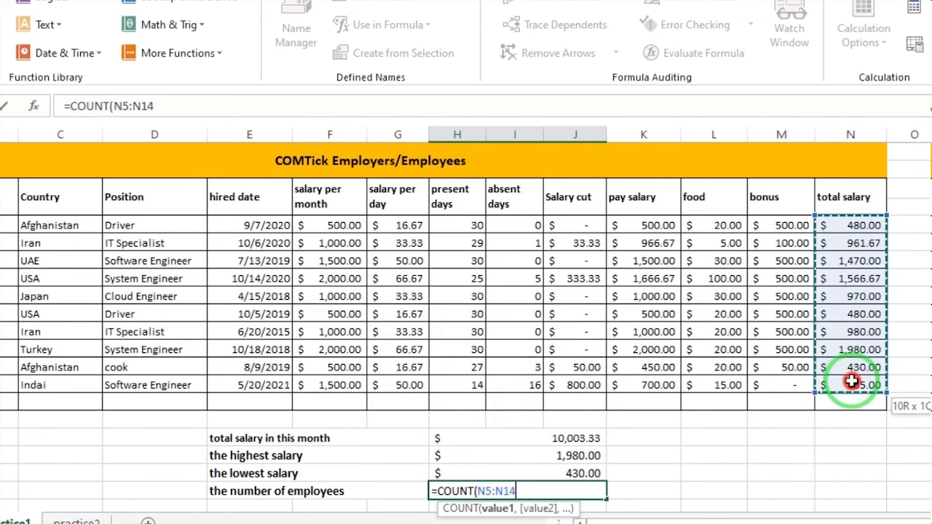
pyautogui.press('Return')
pyautogui.click(586, 474)
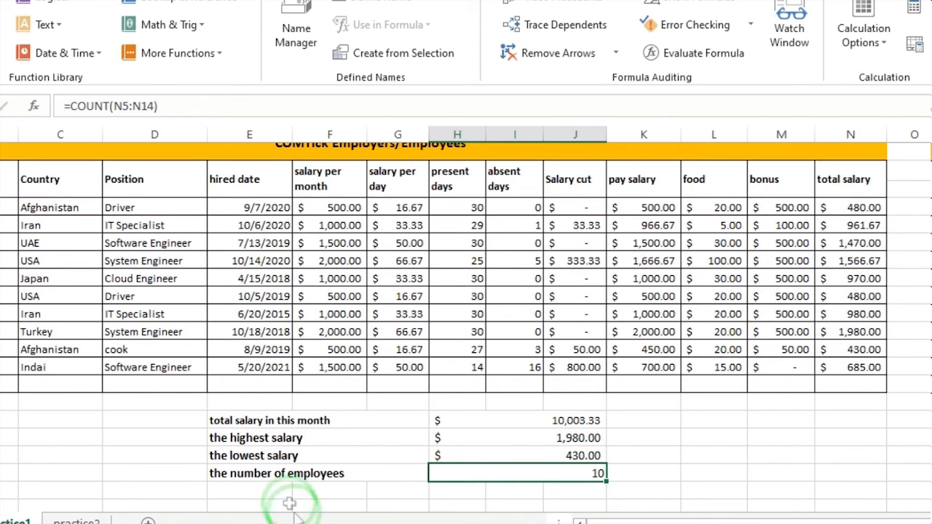
# Merge cells E21:G21 in the row below "the number of employees".
pyautogui.moveTo(276, 490); pyautogui.dragTo(381, 489)
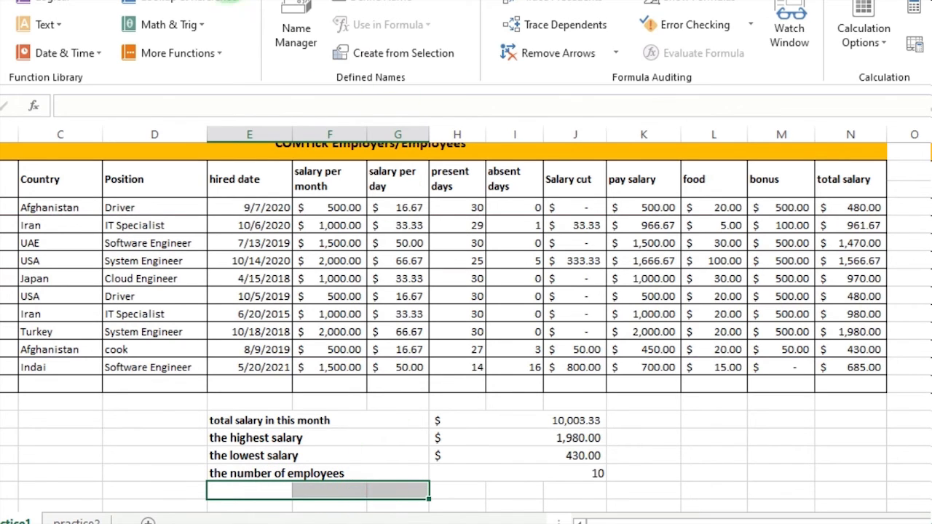
pyautogui.click(87, 0)
pyautogui.click(405, 29)
pyautogui.click(426, 70)
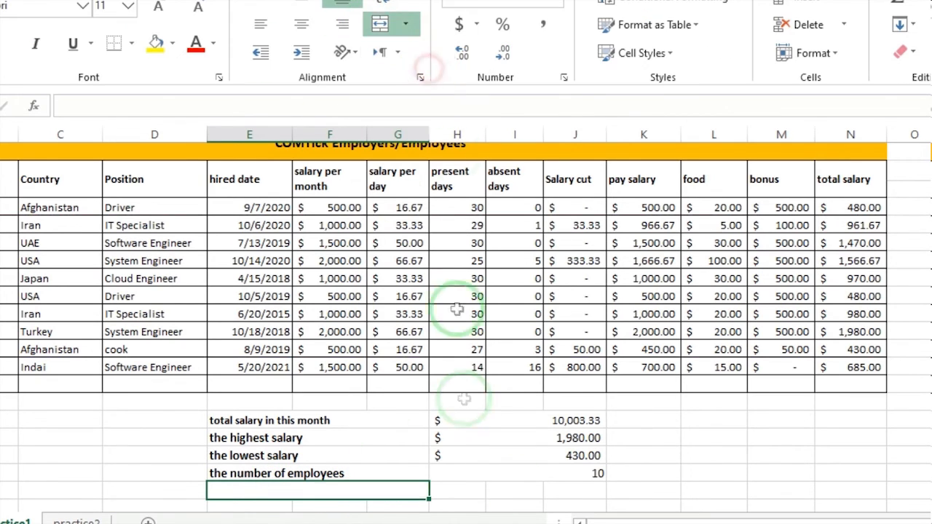
# Enter an AVERAGE formula over N5:N14 in the merged cell H21:J21 below the employee count.
pyautogui.click(596, 485)
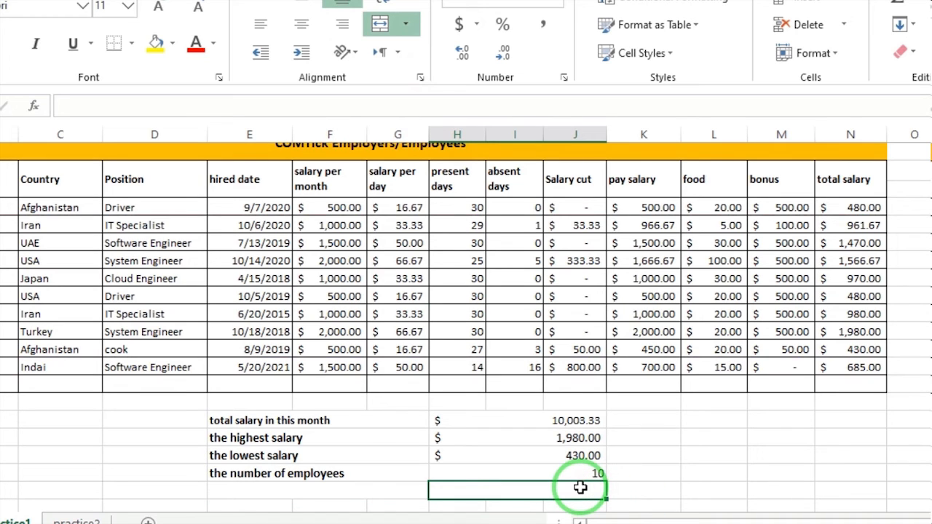
pyautogui.write('=aver')
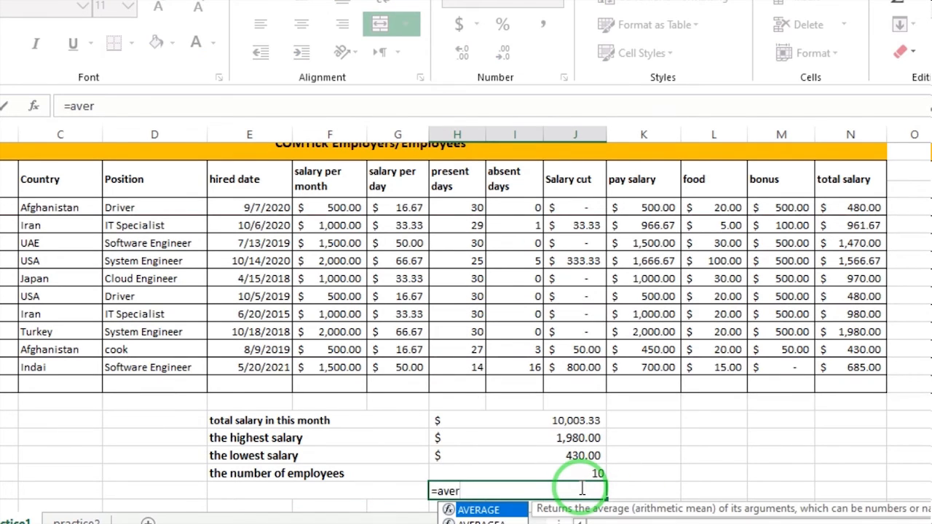
pyautogui.doubleClick(495, 509)
pyautogui.moveTo(847, 208); pyautogui.dragTo(856, 360)
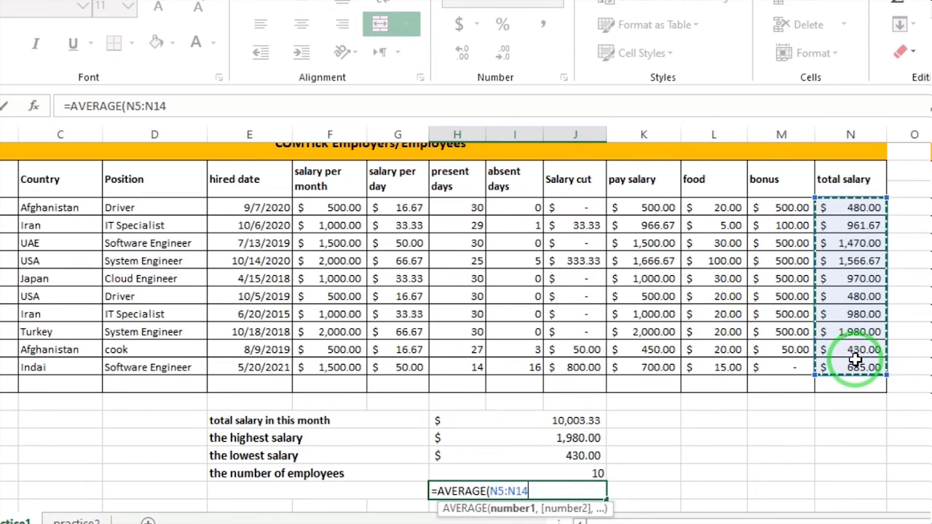
pyautogui.press('Return')
# Label the merged cell E21:G21 beside the AVERAGE formula "average".
pyautogui.click(304, 472)
pyautogui.click(511, 474)
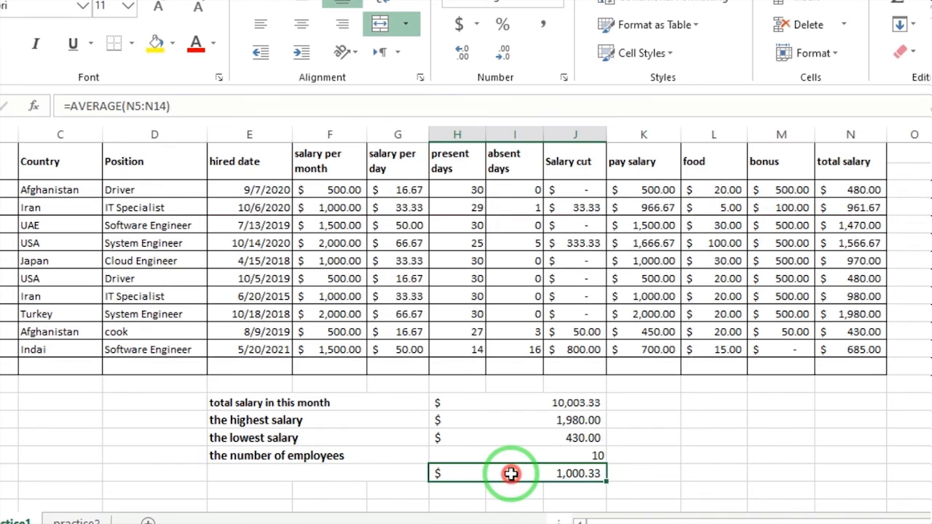
pyautogui.click(313, 472)
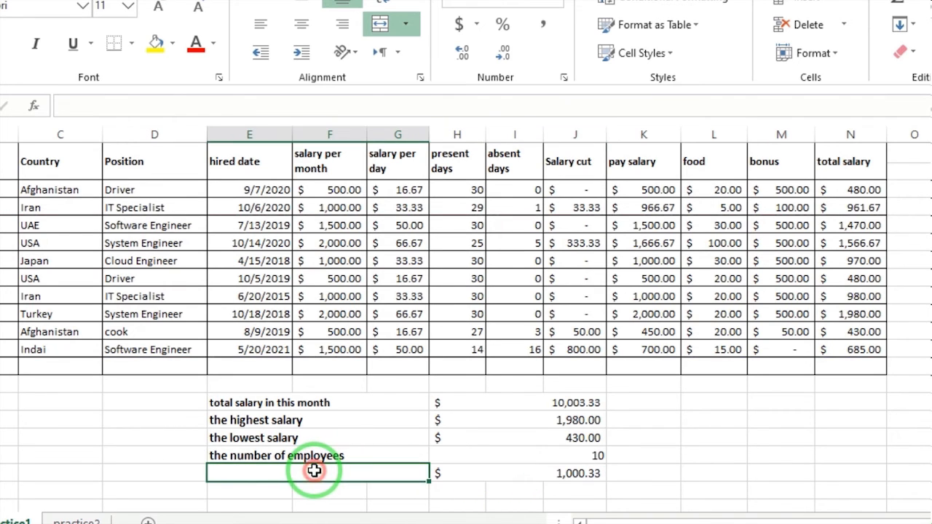
pyautogui.write('average')
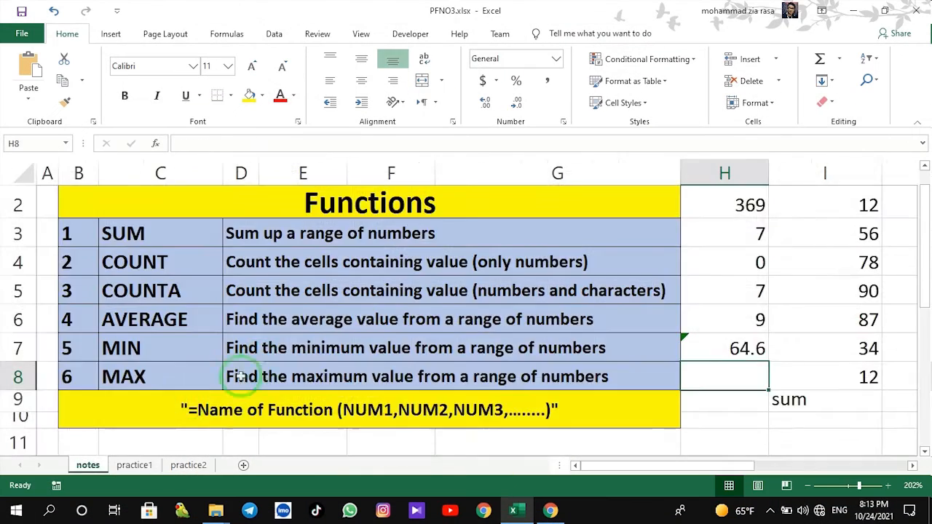
# Review the salary table on the practice1 sheet and return to the function list on the notes sheet.
pyautogui.click(146, 466)
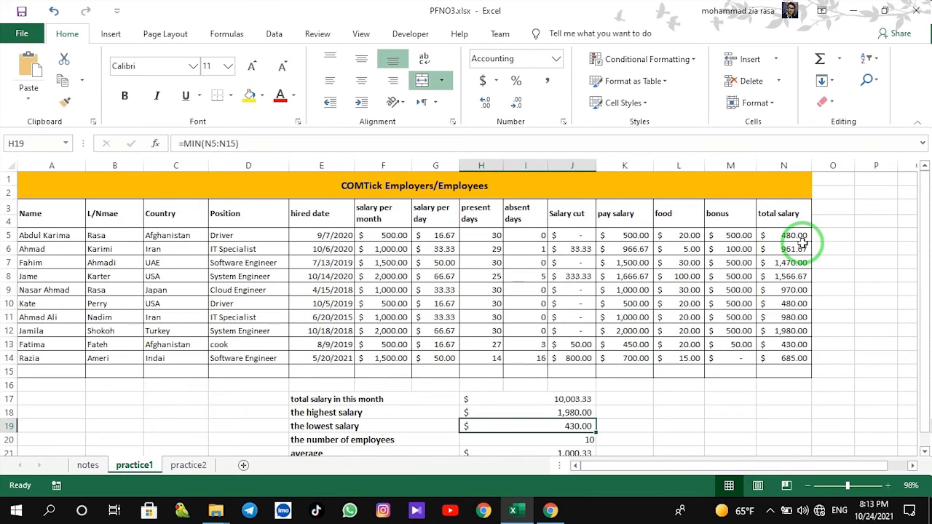
pyautogui.click(87, 465)
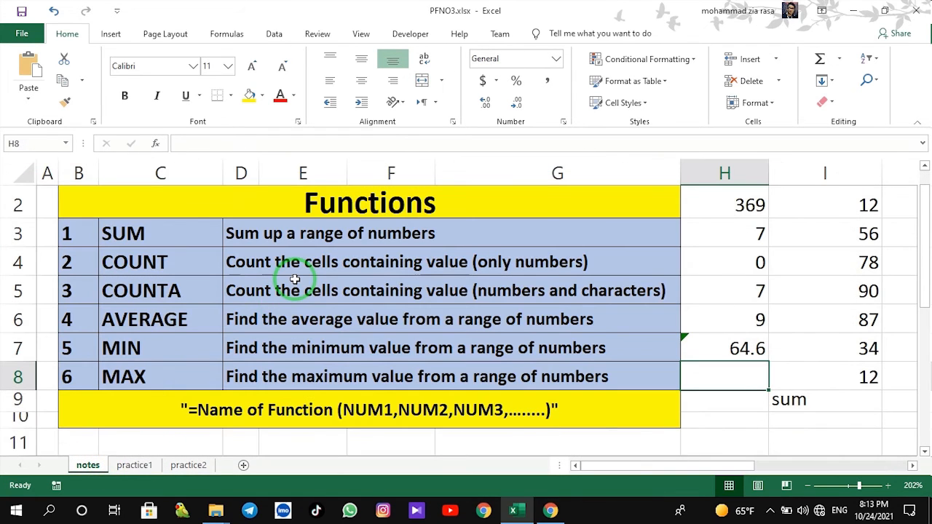